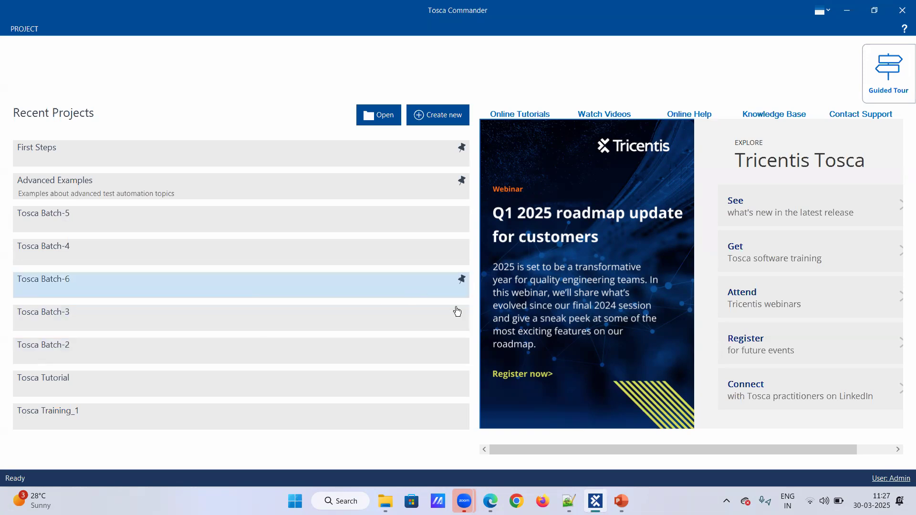
- Start a new workspace with MS SQL Server as the common repository and insert the connection string template
{"action": "mouse_move", "coordinate": [596, 501]}
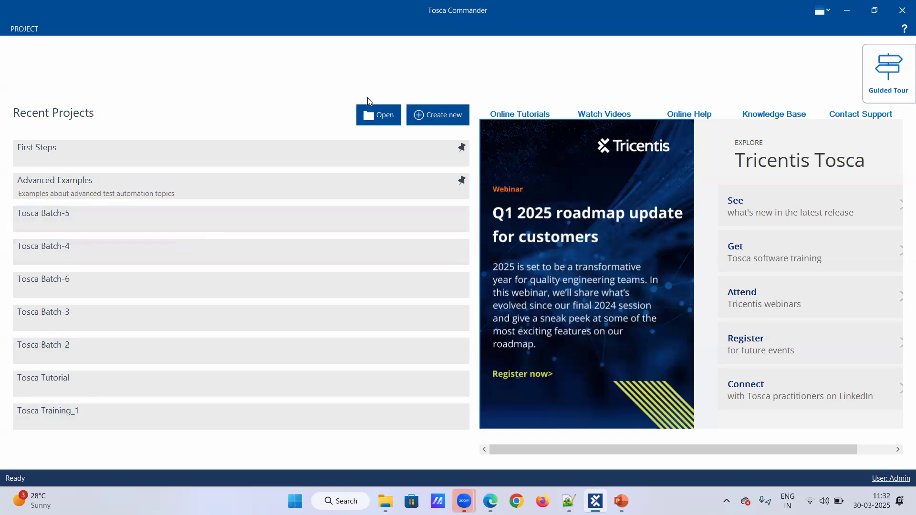
{"action": "left_click", "coordinate": [453, 125]}
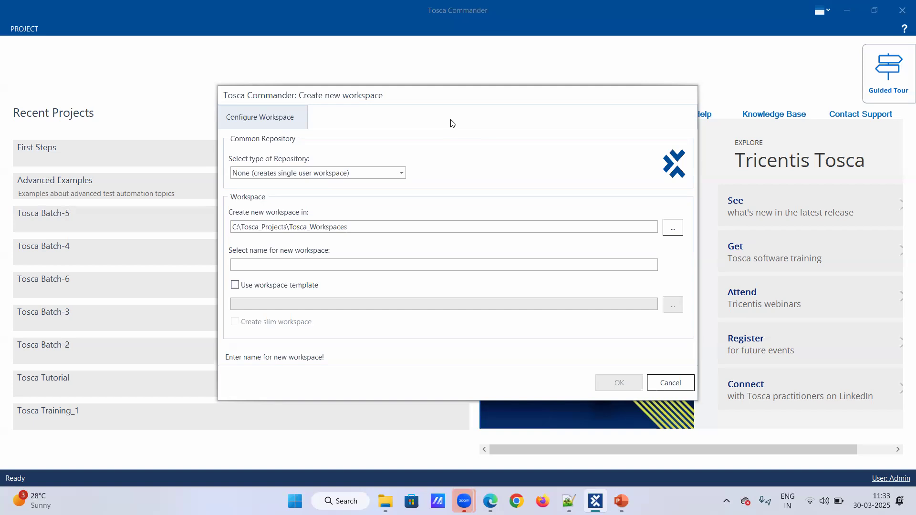
{"action": "left_click", "coordinate": [401, 175]}
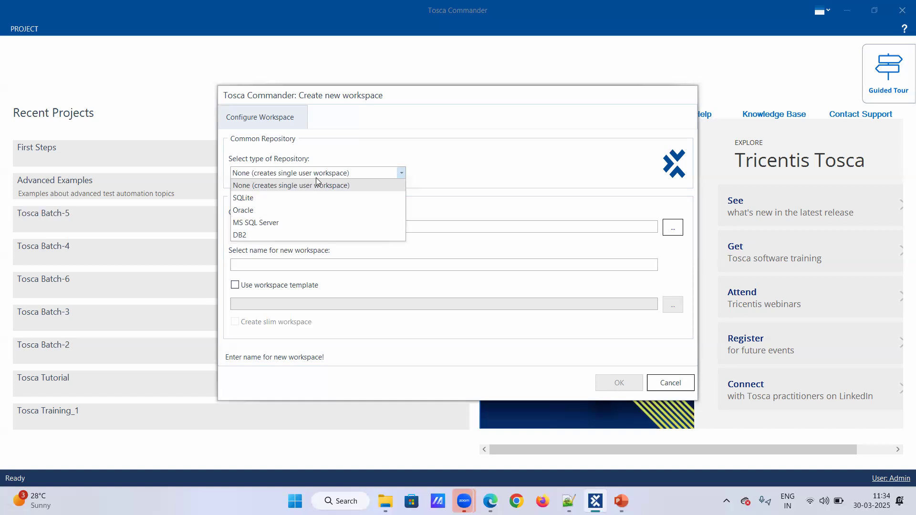
{"action": "left_click", "coordinate": [308, 223]}
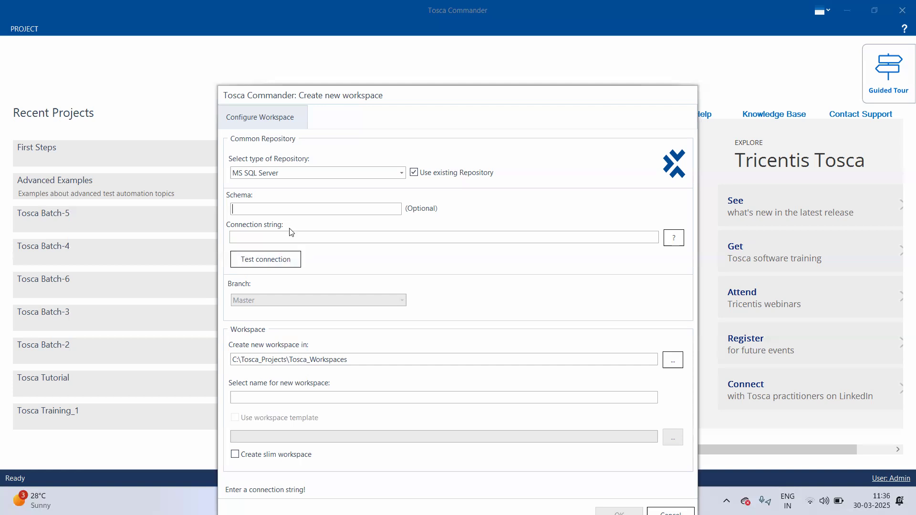
{"action": "left_click", "coordinate": [679, 240]}
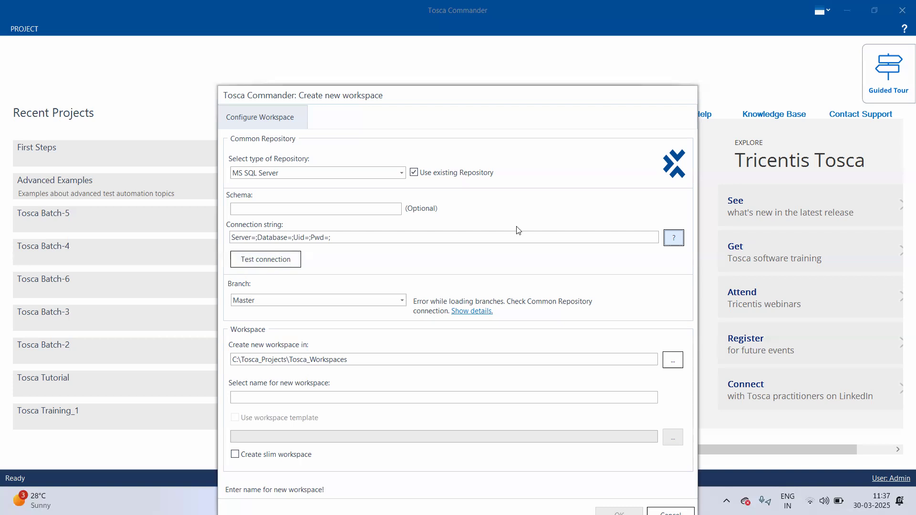
- Try a single user workspace based on the Standard.tsu workspace template and cancel its creation
{"action": "left_click", "coordinate": [362, 173]}
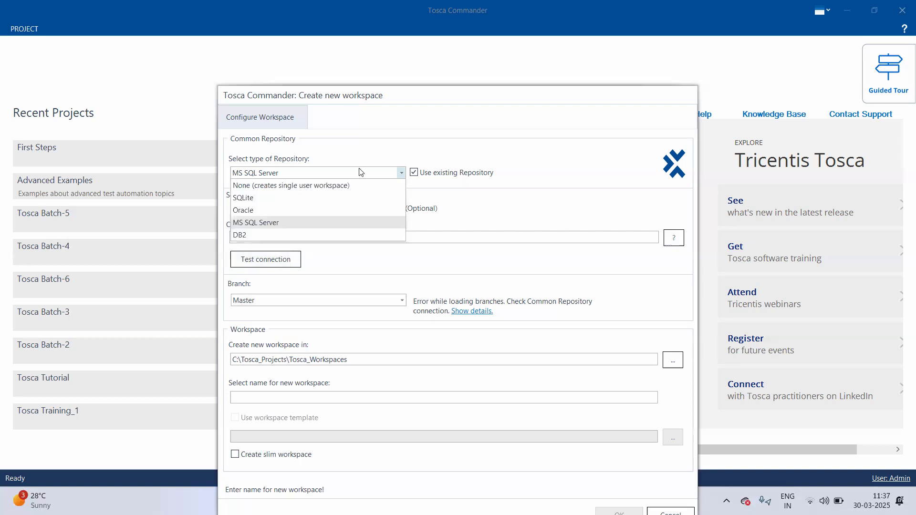
{"action": "left_click", "coordinate": [341, 186]}
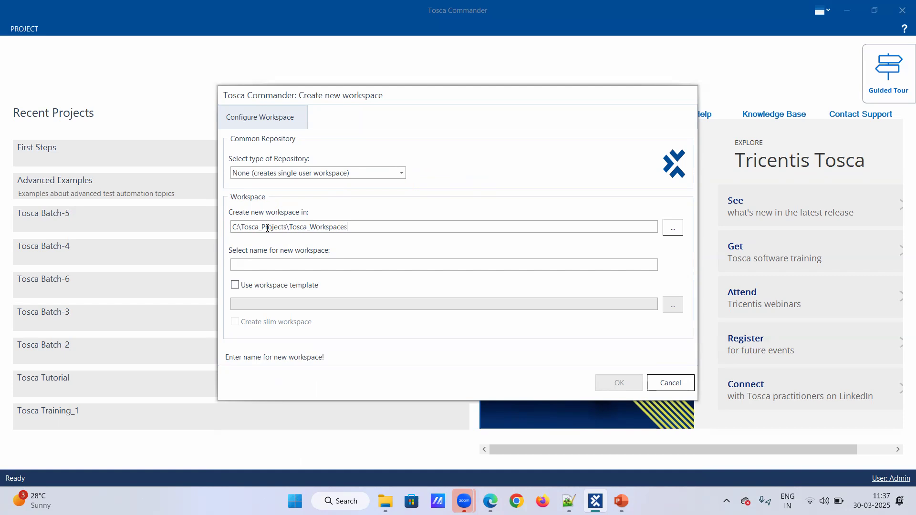
{"action": "left_click", "coordinate": [235, 286]}
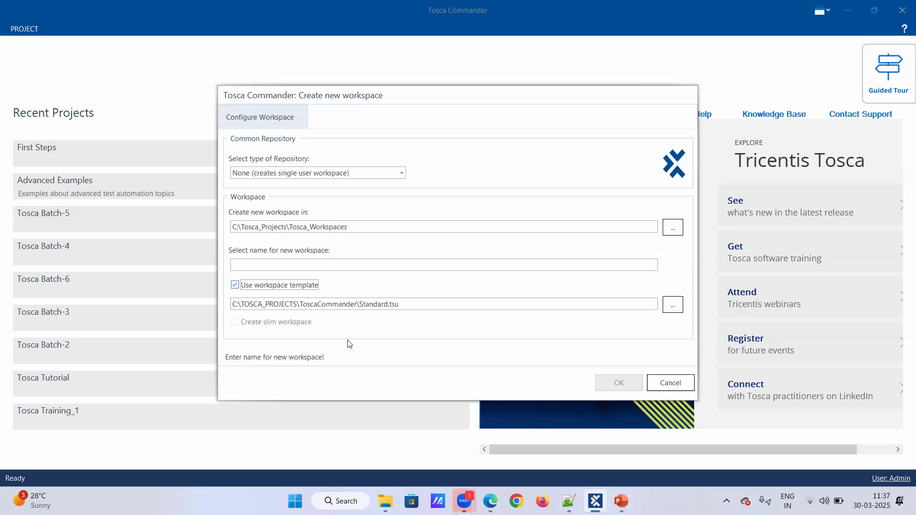
{"action": "left_click_drag", "start_coordinate": [360, 304], "coordinate": [378, 303]}
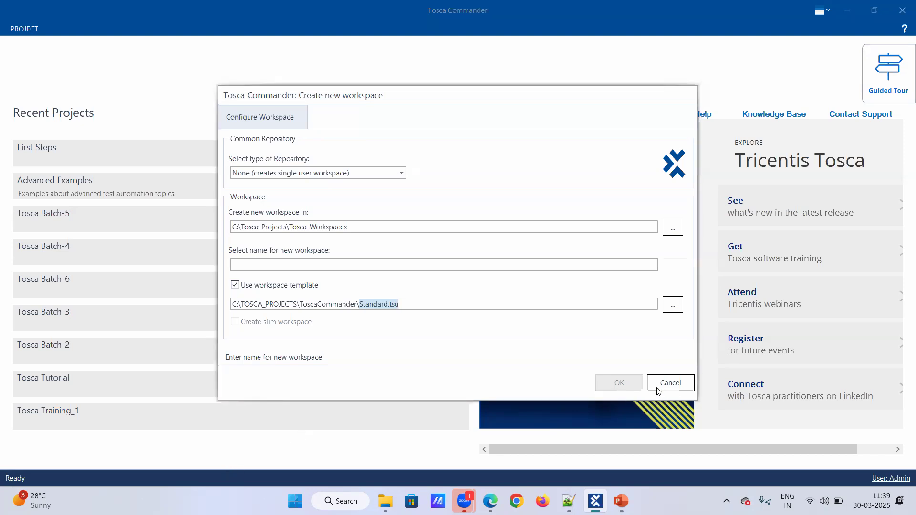
{"action": "left_click", "coordinate": [670, 383]}
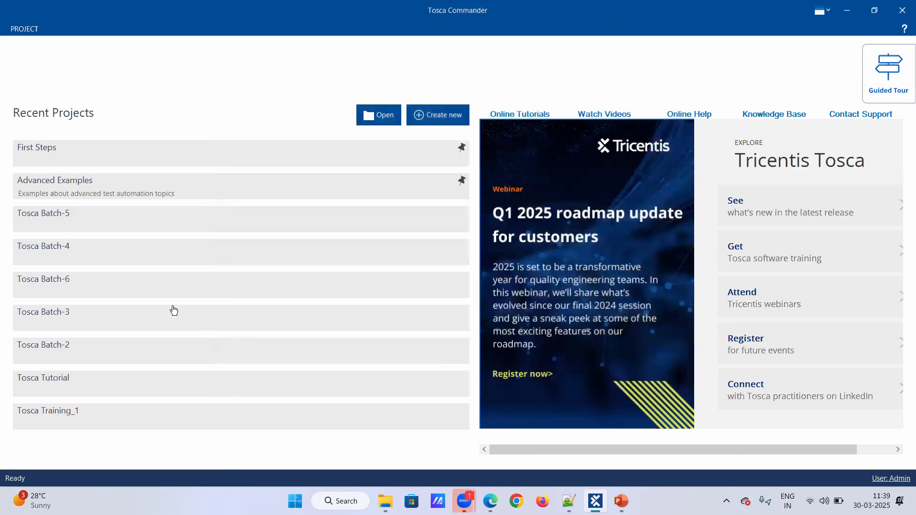
- Open the Tosca Batch-4 project and expand its Demo Web Shop, Ace Shoe portal, Web Table Elements, Thank you page and PDF modules
{"action": "left_click", "coordinate": [43, 252]}
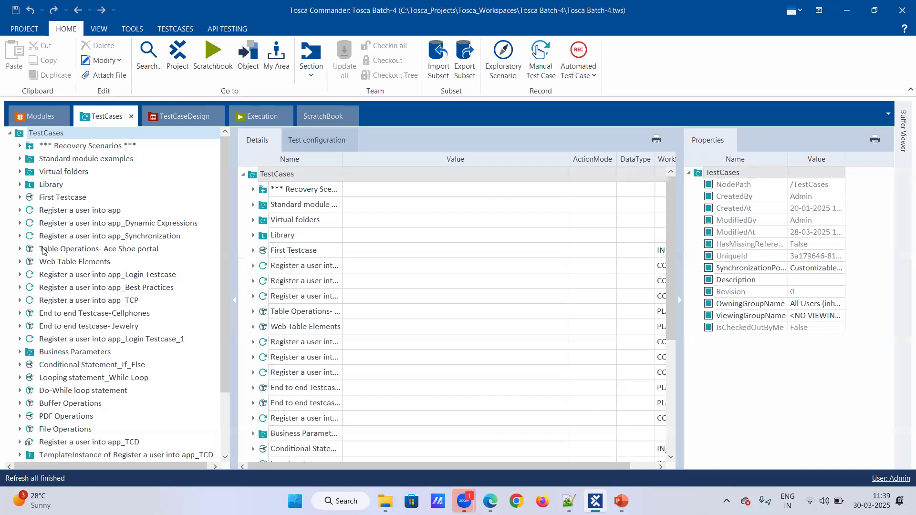
{"action": "left_click", "coordinate": [43, 116]}
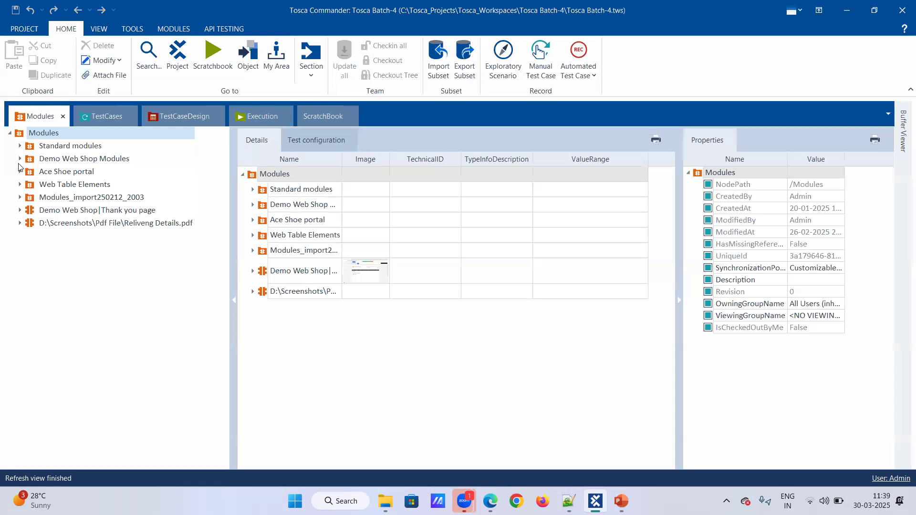
{"action": "left_click", "coordinate": [19, 159]}
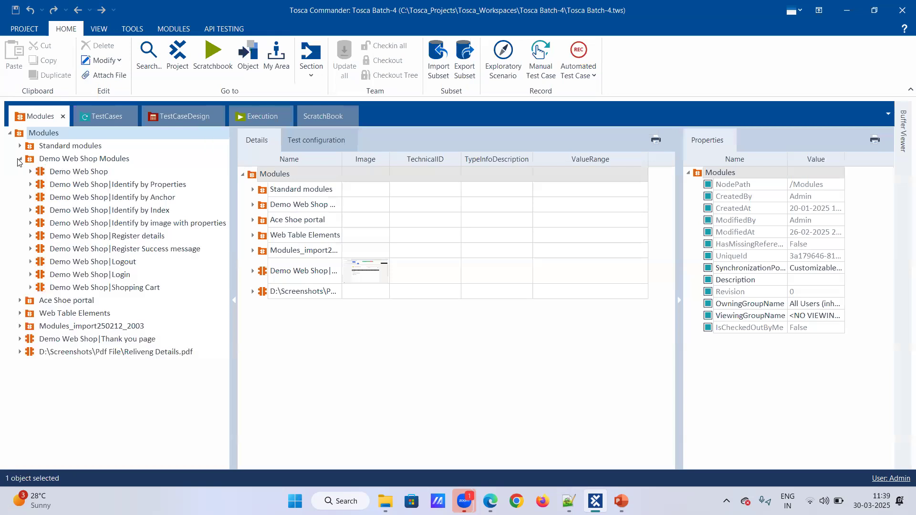
{"action": "left_click", "coordinate": [19, 300]}
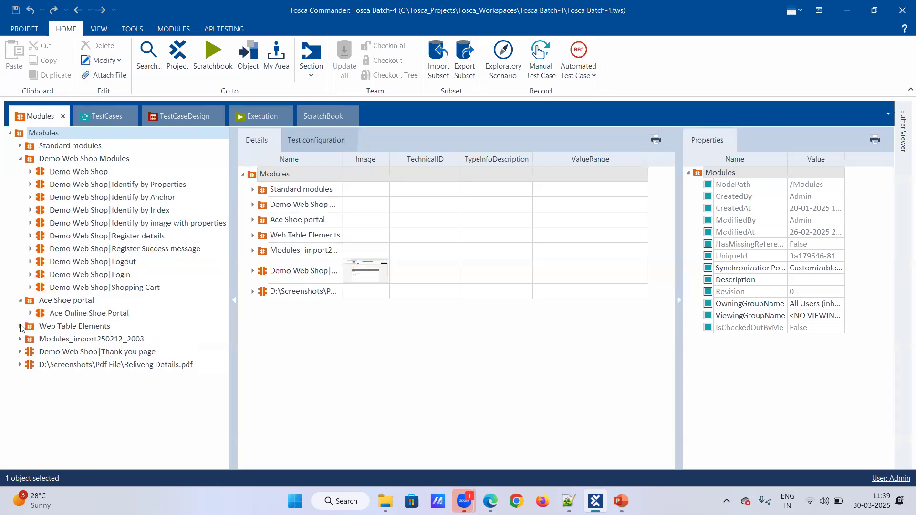
{"action": "left_click", "coordinate": [20, 326]}
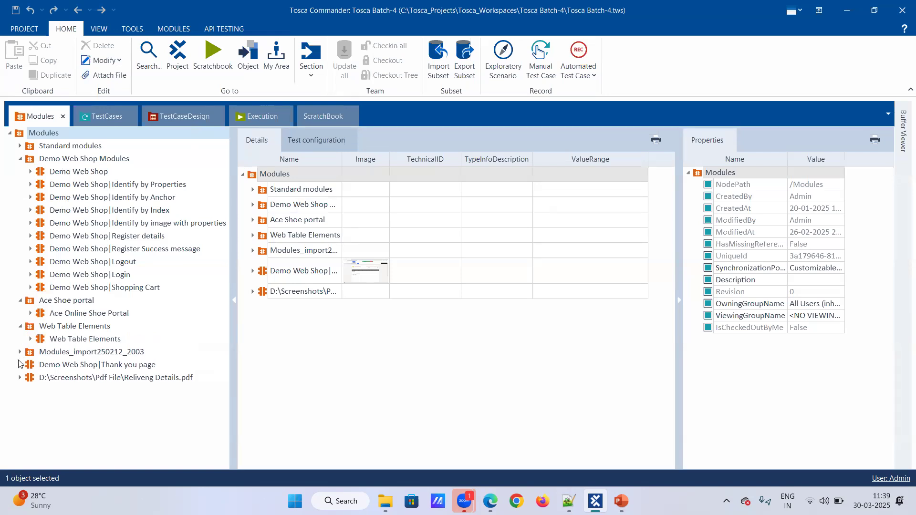
{"action": "left_click", "coordinate": [20, 365]}
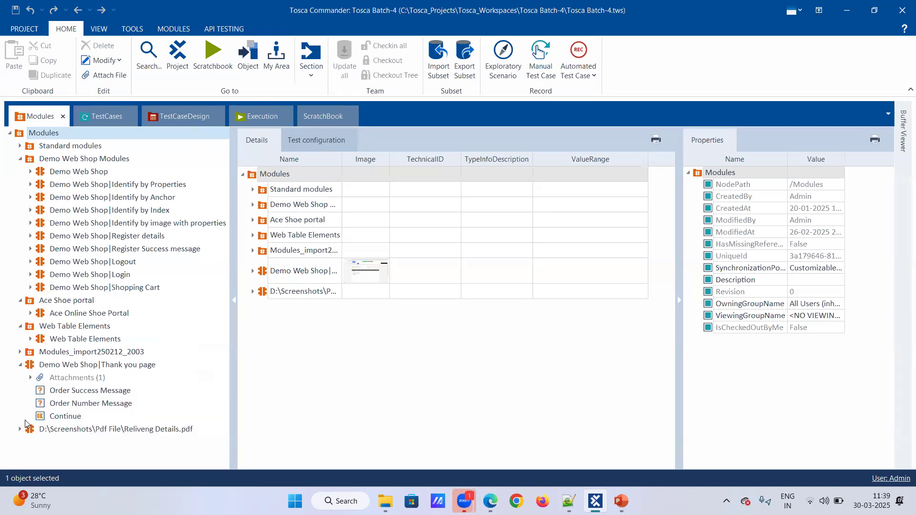
{"action": "left_click", "coordinate": [20, 430]}
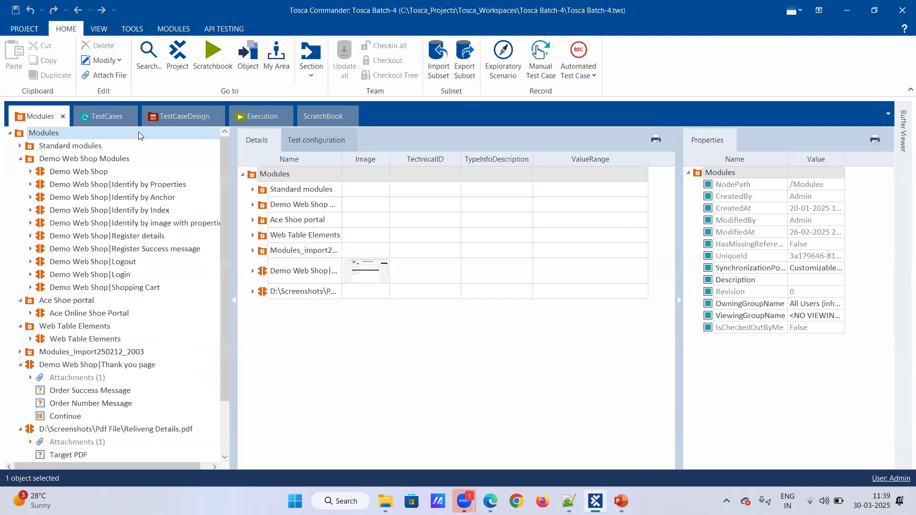
- Look through the project's TestCases, TestCaseDesign, Execution and ScratchBook sections, comparing TestCases with Modules
{"action": "left_click", "coordinate": [120, 120]}
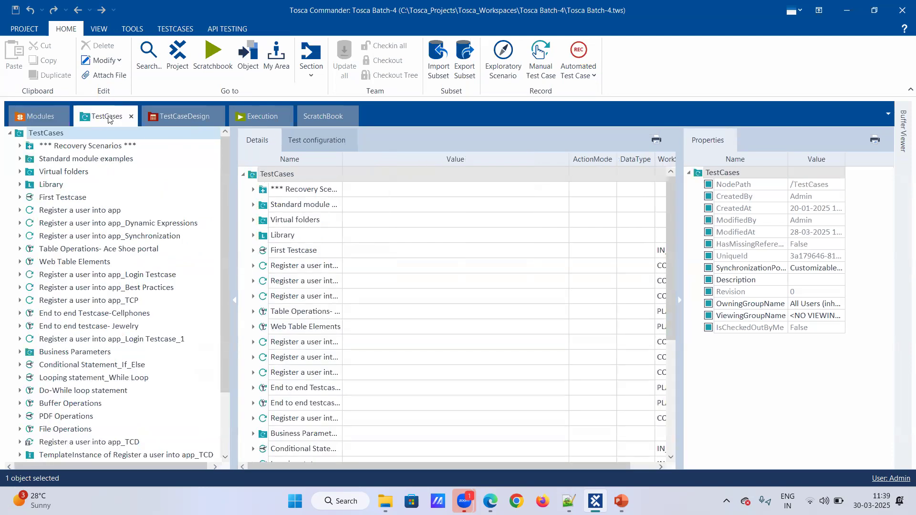
{"action": "left_click", "coordinate": [63, 110]}
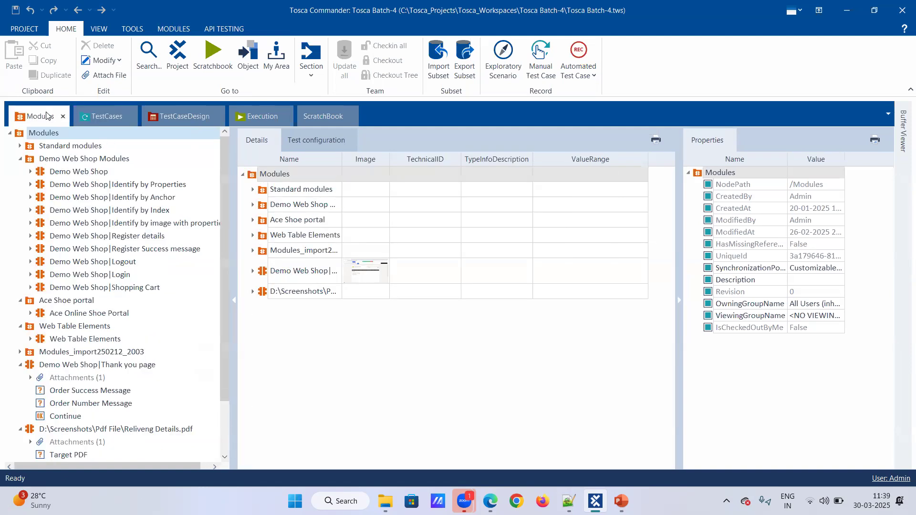
{"action": "left_click", "coordinate": [107, 116]}
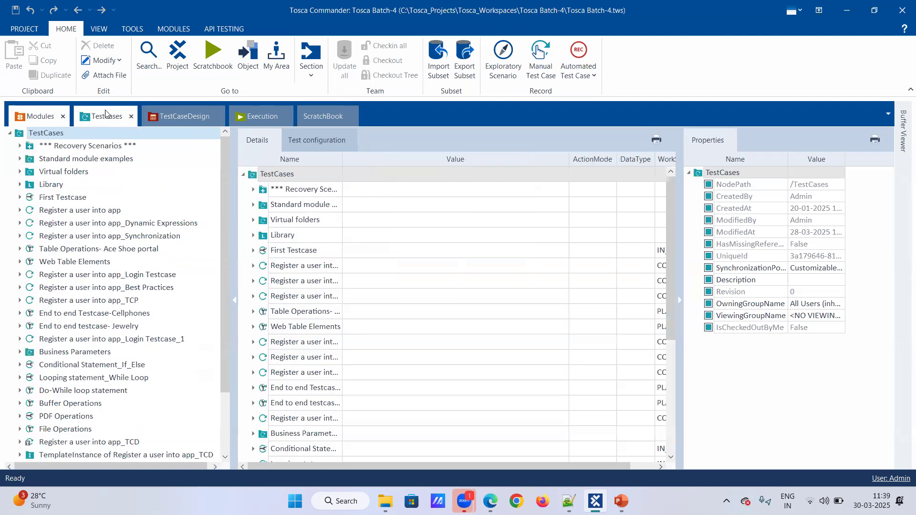
{"action": "left_click", "coordinate": [161, 120]}
{"action": "left_click", "coordinate": [253, 117]}
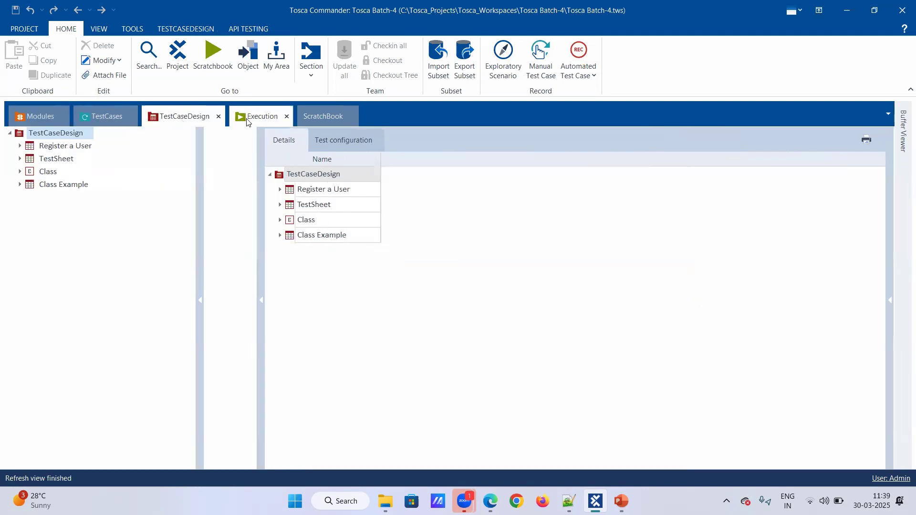
{"action": "left_click", "coordinate": [322, 114]}
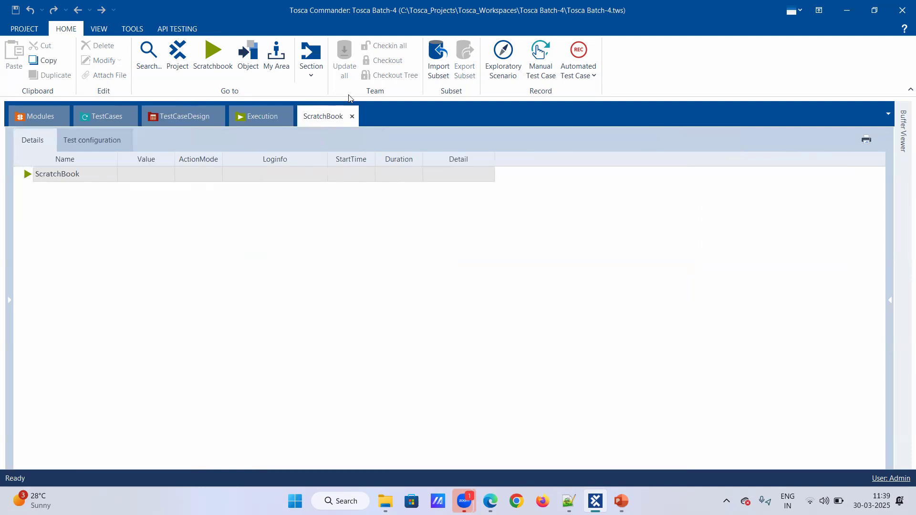
- View the TestCases section in a separate maximized window and close that window
{"action": "left_click", "coordinate": [312, 72]}
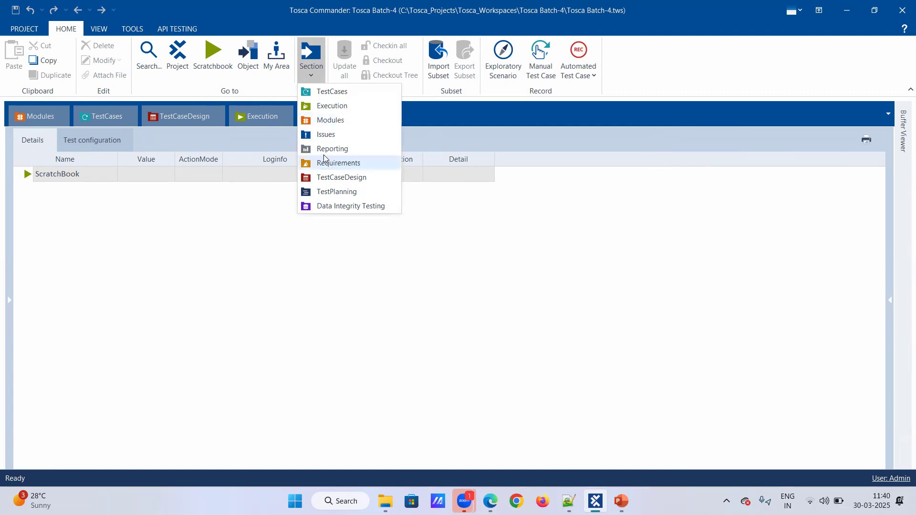
{"action": "left_click", "coordinate": [338, 95]}
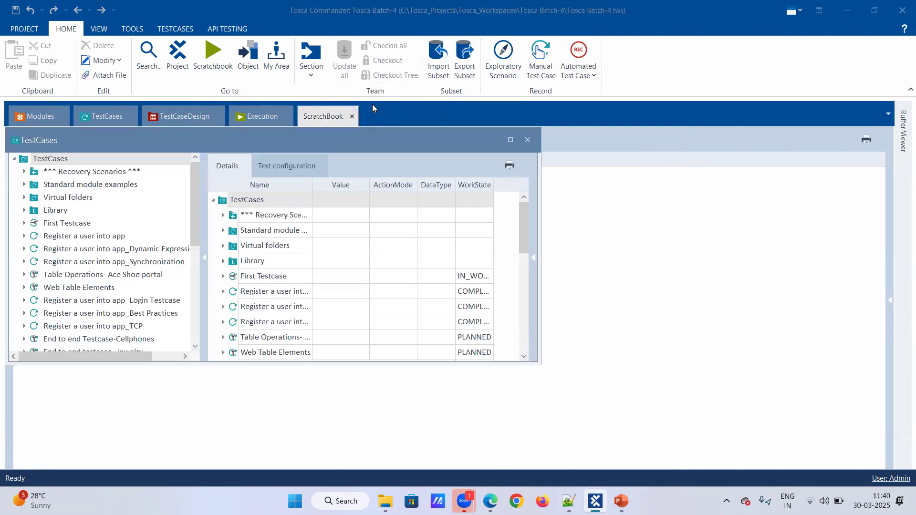
{"action": "left_click", "coordinate": [517, 142]}
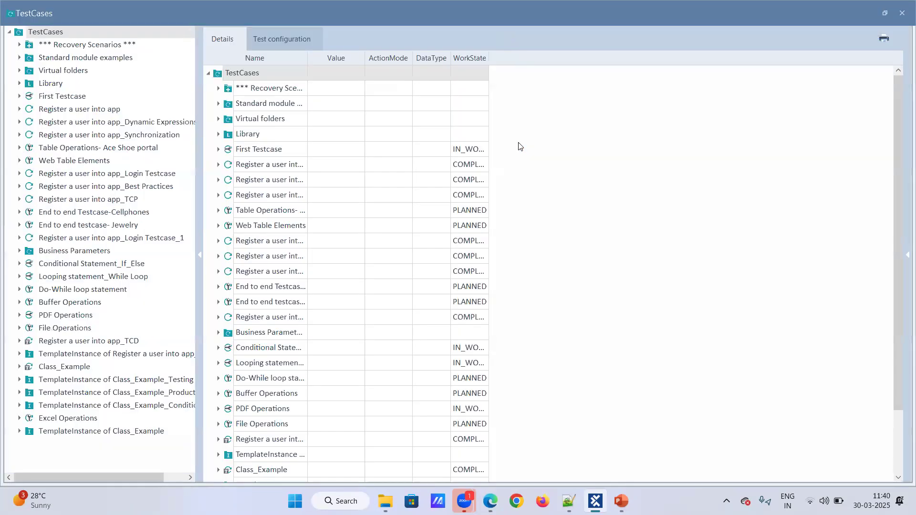
{"action": "left_click", "coordinate": [902, 13]}
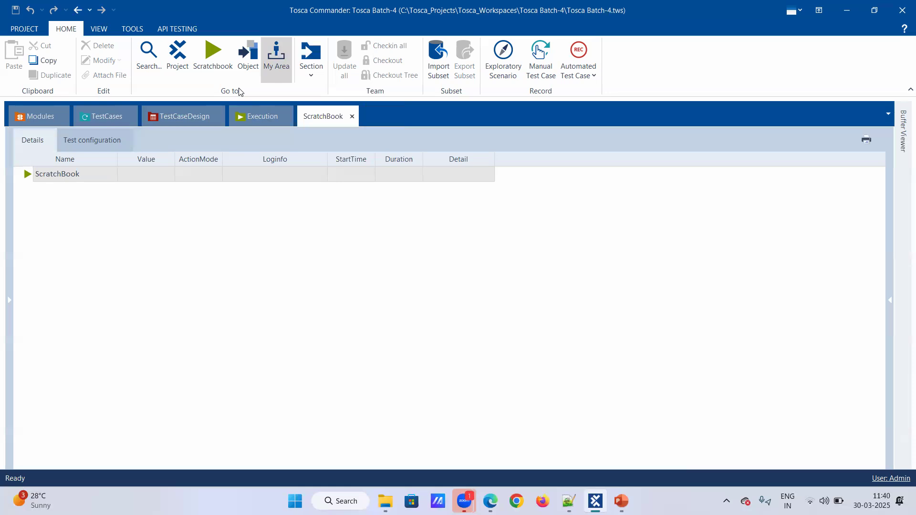
- Check the list of available project sections and revisit TestCaseDesign, Execution and ScratchBook
{"action": "left_click", "coordinate": [311, 62]}
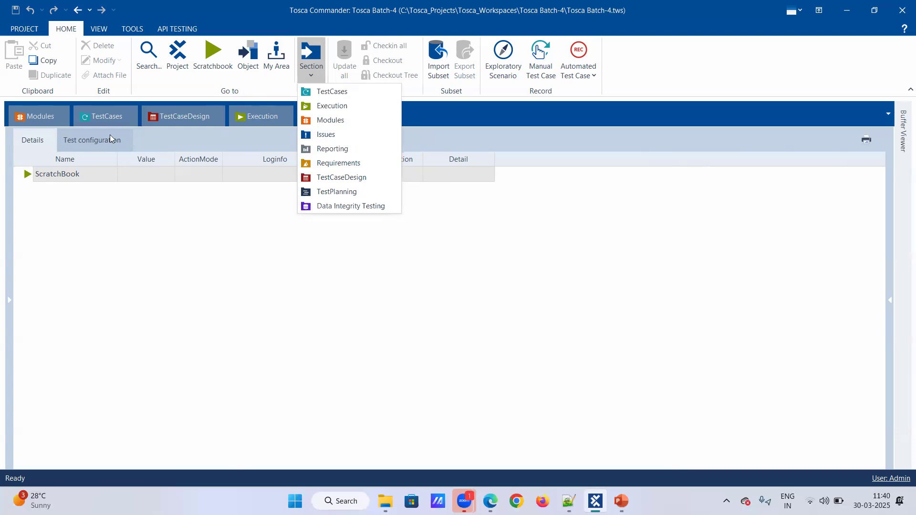
{"action": "left_click", "coordinate": [81, 119]}
{"action": "left_click", "coordinate": [160, 124]}
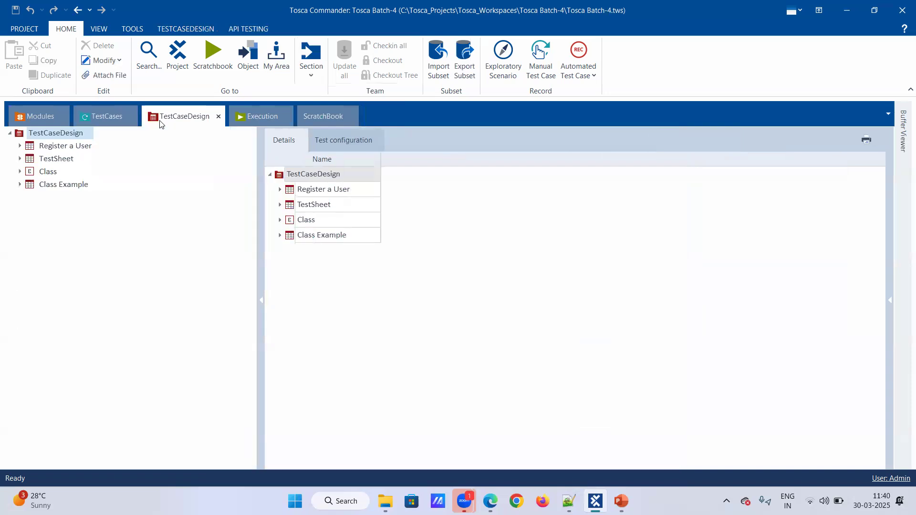
{"action": "left_click", "coordinate": [244, 118]}
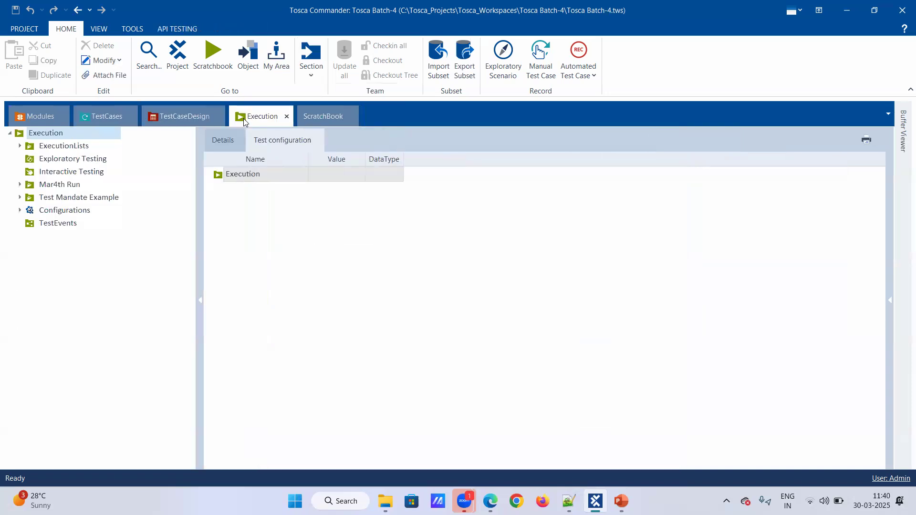
{"action": "left_click", "coordinate": [316, 118]}
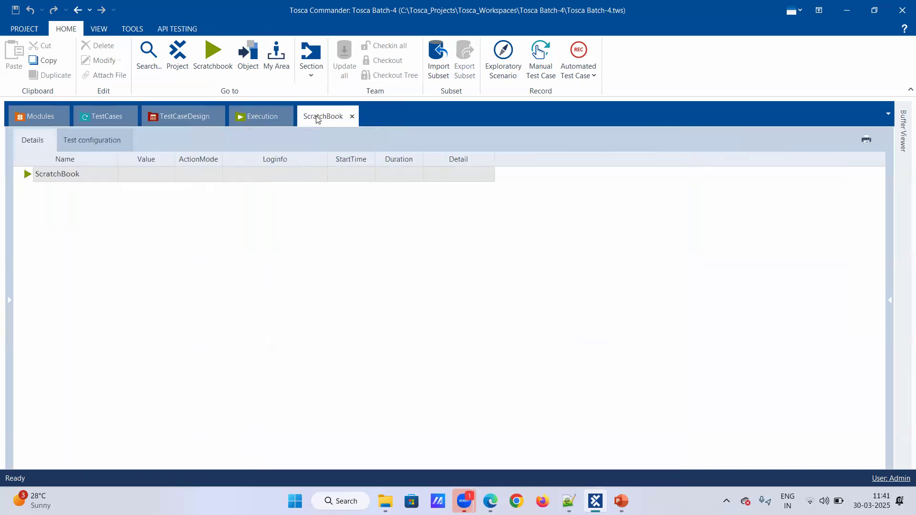
- Review the view and tool commands available for Modules and expand the Demo Web Shop module to examine its controls
{"action": "left_click", "coordinate": [41, 120]}
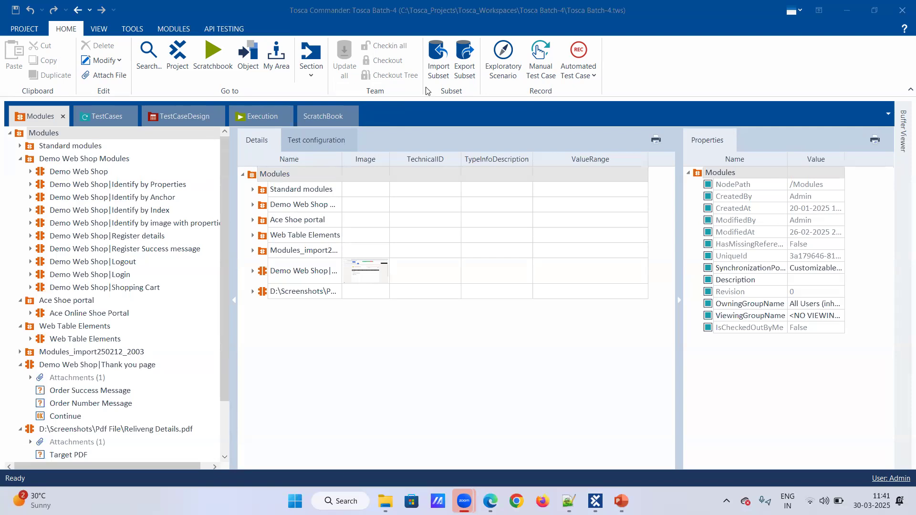
{"action": "left_click", "coordinate": [105, 30]}
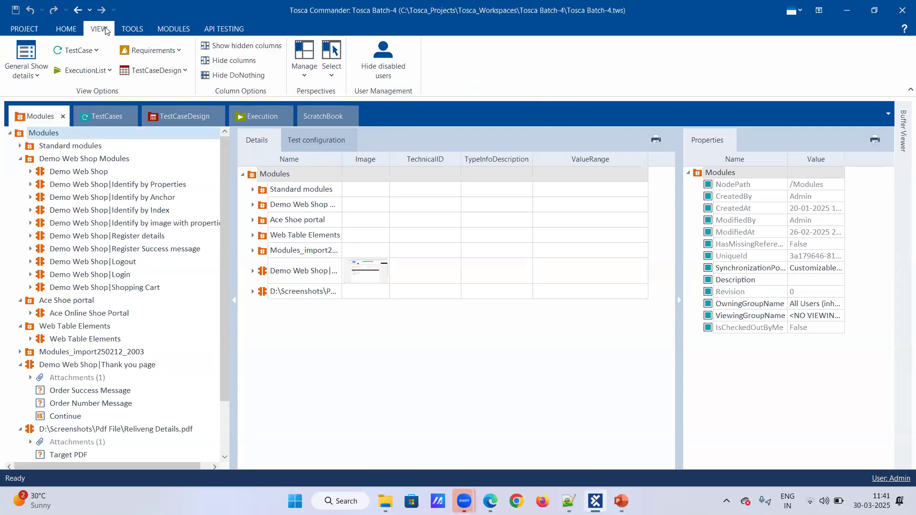
{"action": "left_click", "coordinate": [134, 31]}
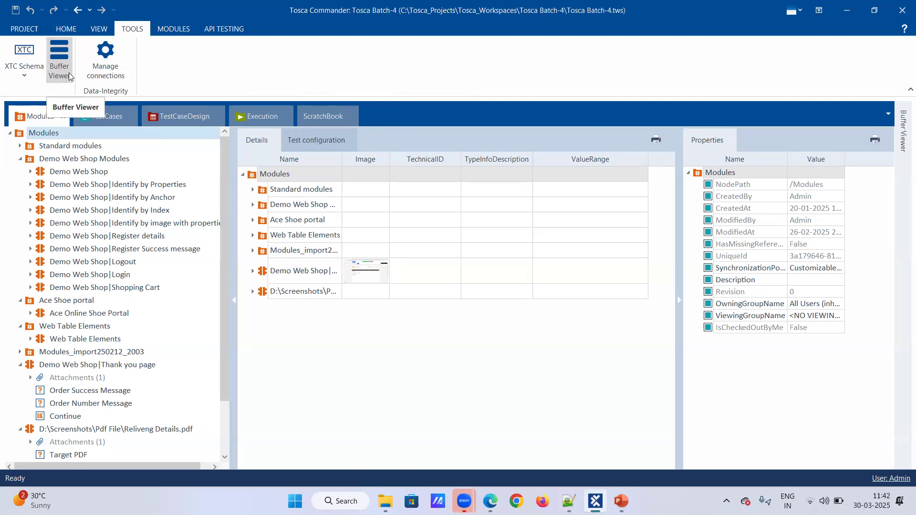
{"action": "left_click", "coordinate": [79, 29]}
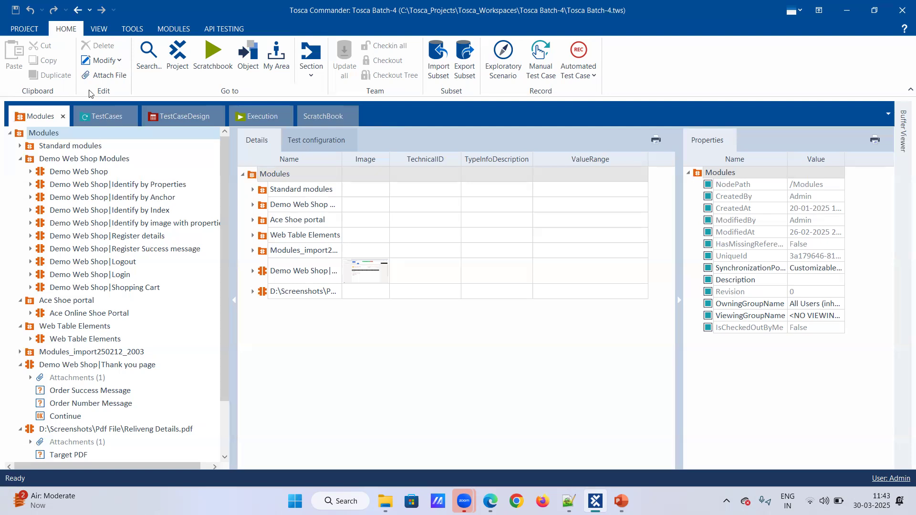
{"action": "left_click", "coordinate": [30, 171]}
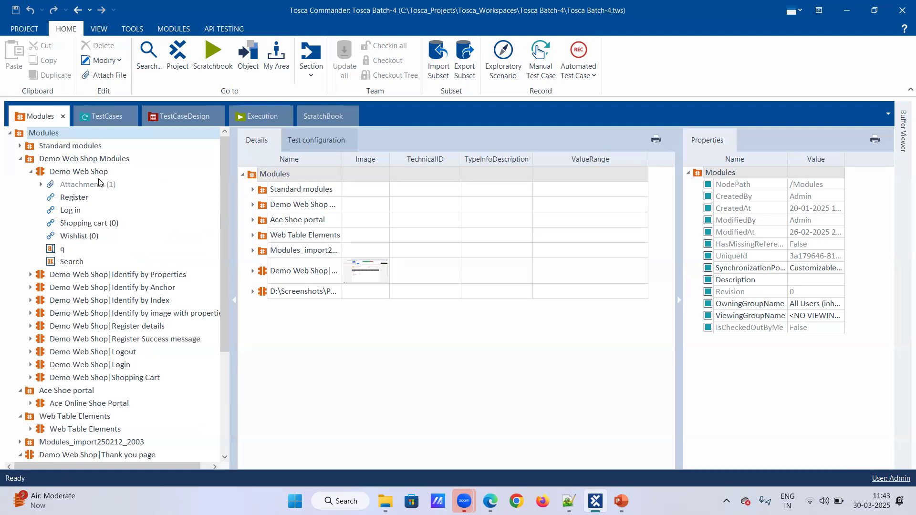
- Inspect the properties of the Log in and Register controls in the Demo Web Shop module, with a brief look at TestCases
{"action": "left_click", "coordinate": [82, 213]}
{"action": "left_click", "coordinate": [69, 198]}
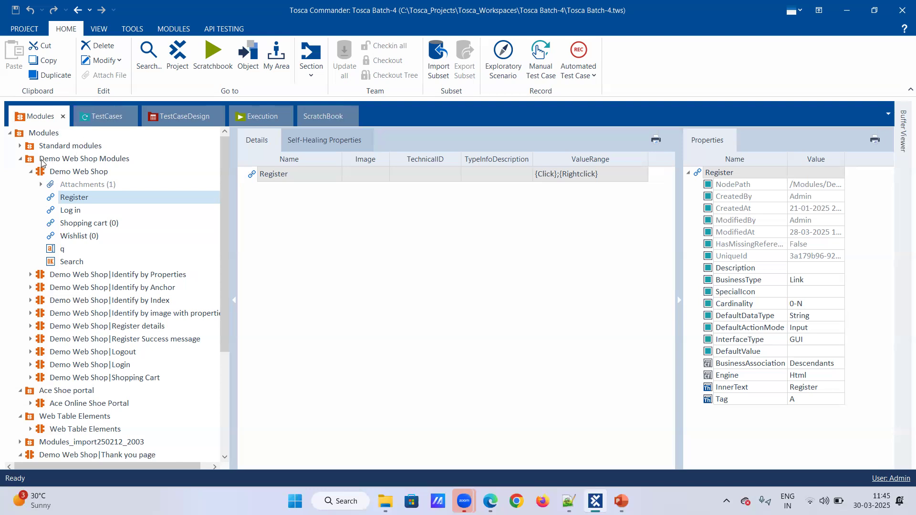
{"action": "left_click", "coordinate": [114, 111]}
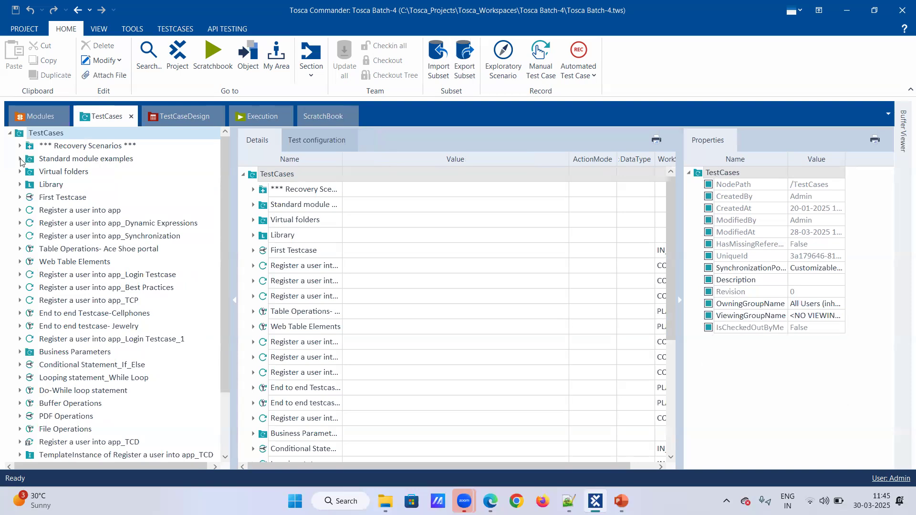
{"action": "left_click", "coordinate": [36, 119]}
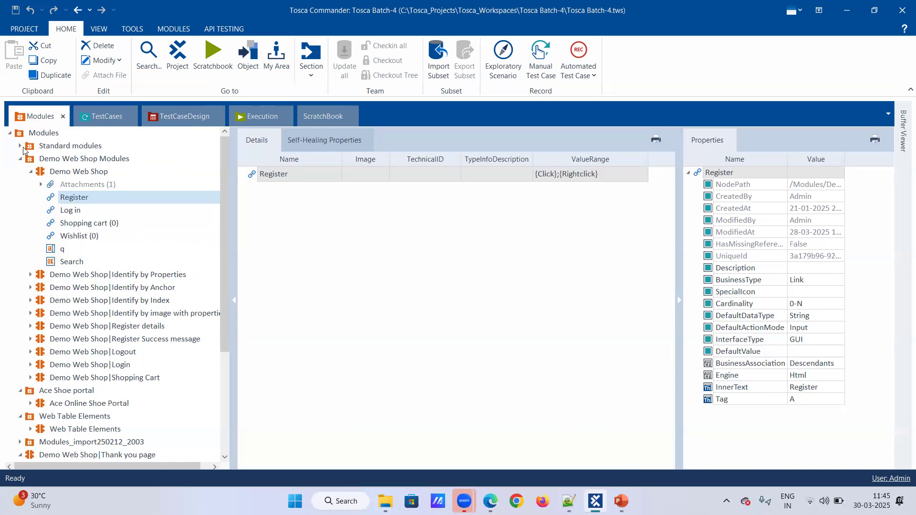
- Expand Standard modules down to Basic Windows Operations and look inside TBox Window Operation and TBox Save As
{"action": "left_click", "coordinate": [20, 146]}
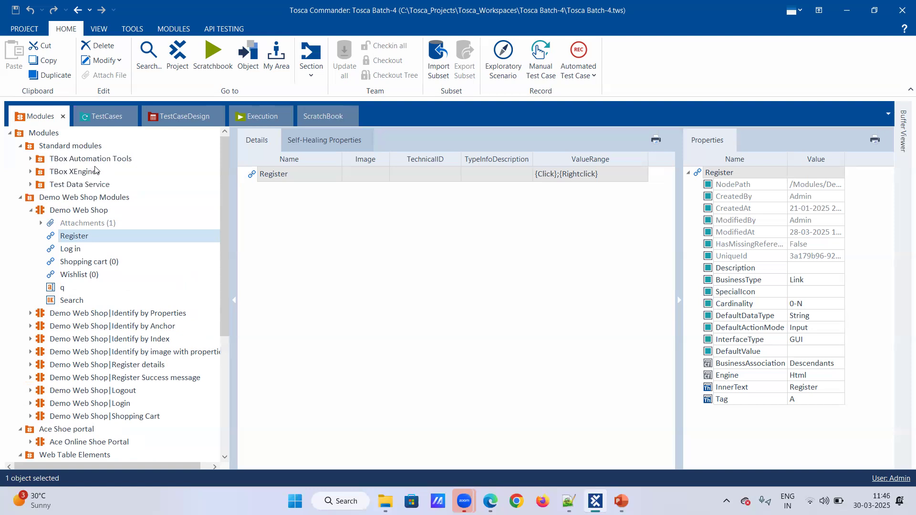
{"action": "left_click", "coordinate": [31, 158]}
{"action": "left_click", "coordinate": [40, 172]}
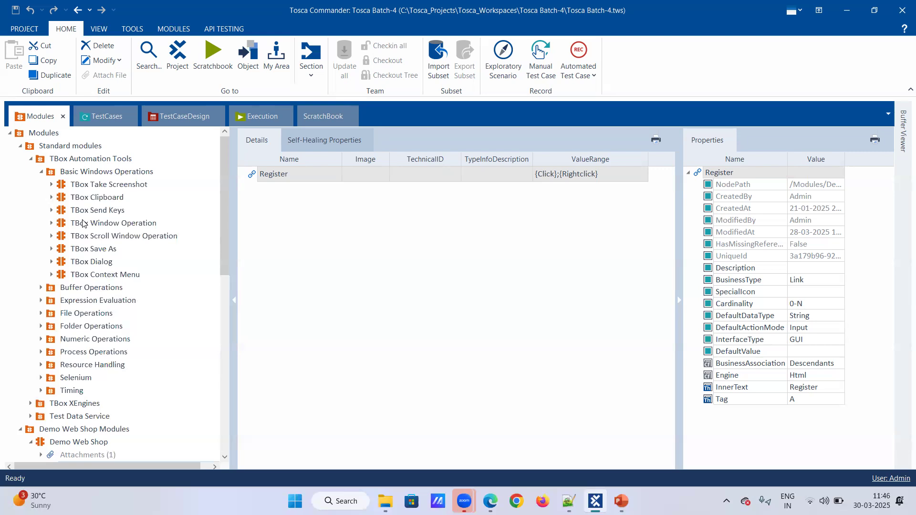
{"action": "left_click", "coordinate": [51, 222]}
{"action": "left_click", "coordinate": [51, 223]}
{"action": "left_click", "coordinate": [51, 249]}
{"action": "left_click", "coordinate": [51, 248]}
- Expand the Buffer Operations, File Operations and TBox XEngines folders and look through their standard modules
{"action": "left_click", "coordinate": [41, 288]}
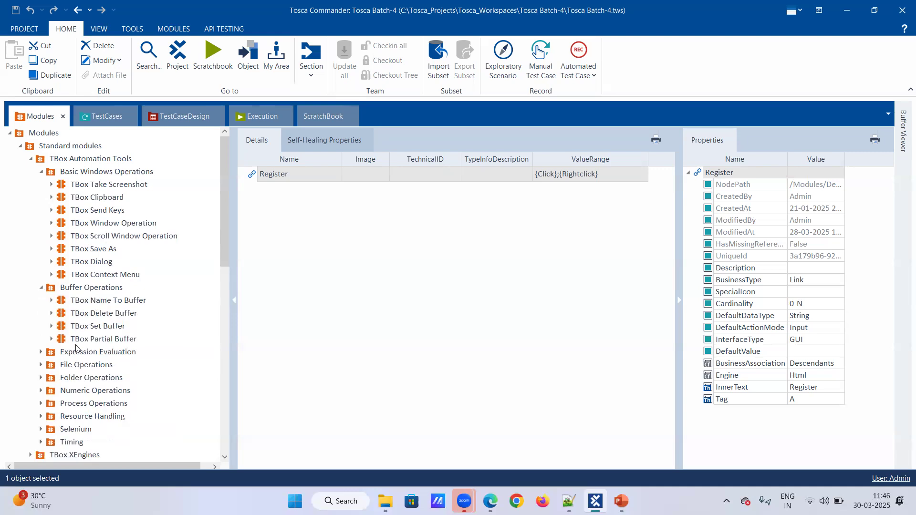
{"action": "left_click", "coordinate": [41, 365]}
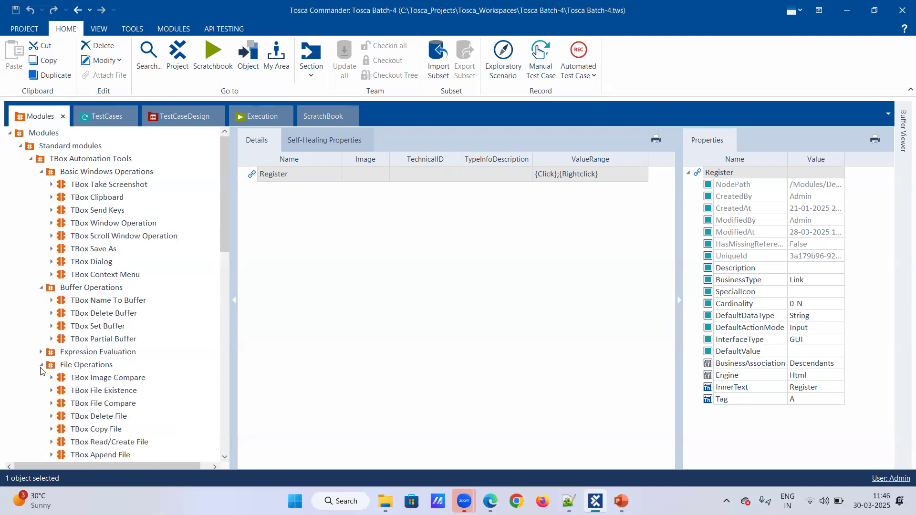
{"action": "left_click_drag", "start_coordinate": [223, 240], "coordinate": [223, 327]}
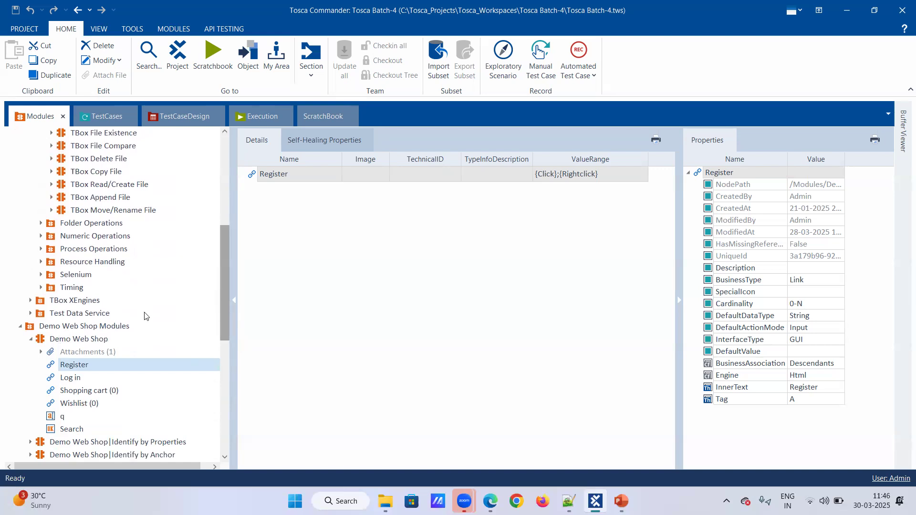
{"action": "left_click", "coordinate": [30, 301]}
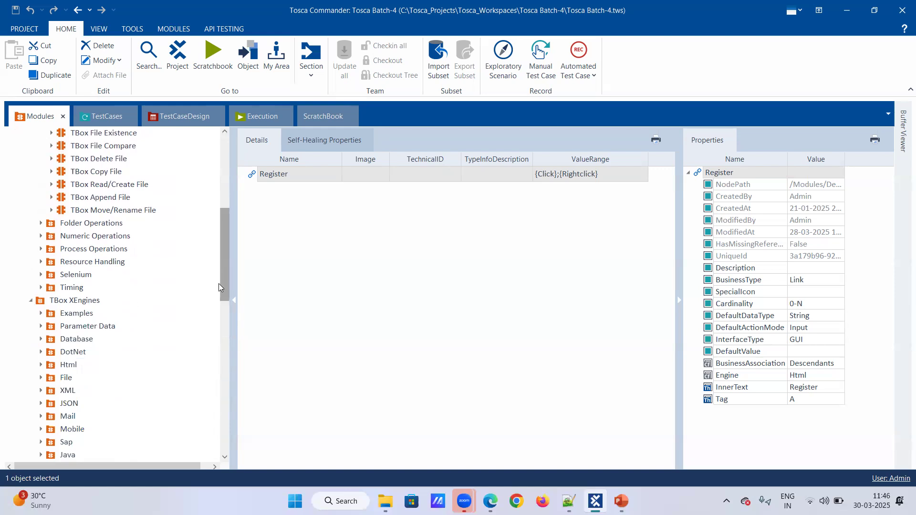
{"action": "left_click_drag", "start_coordinate": [219, 283], "coordinate": [220, 304]}
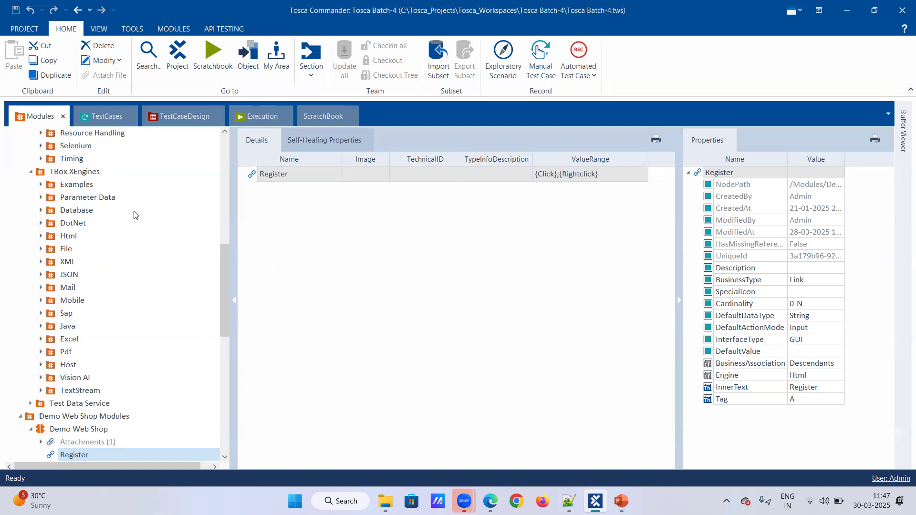
- In TestCases, examine the steps of the basic, Dynamic Expressions and Synchronization user registration test cases, including the Enter the Registration Details values
{"action": "left_click", "coordinate": [101, 120]}
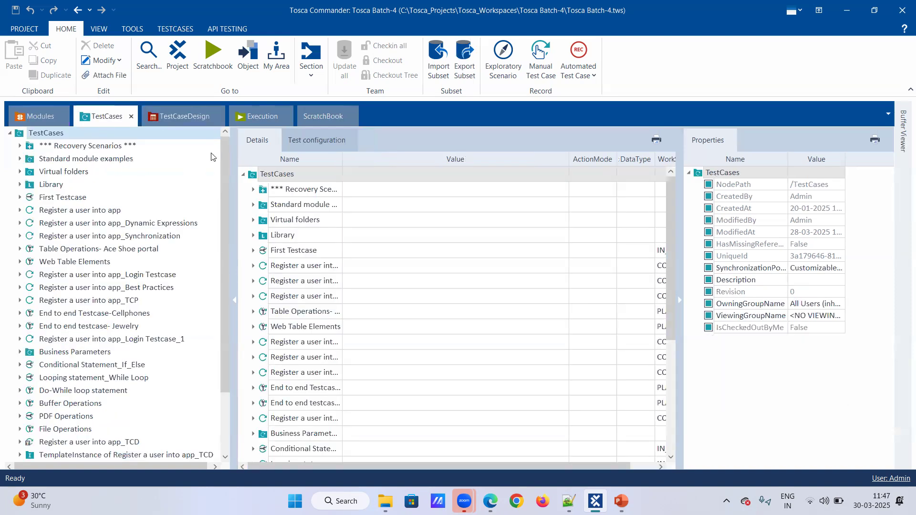
{"action": "left_click", "coordinate": [19, 212]}
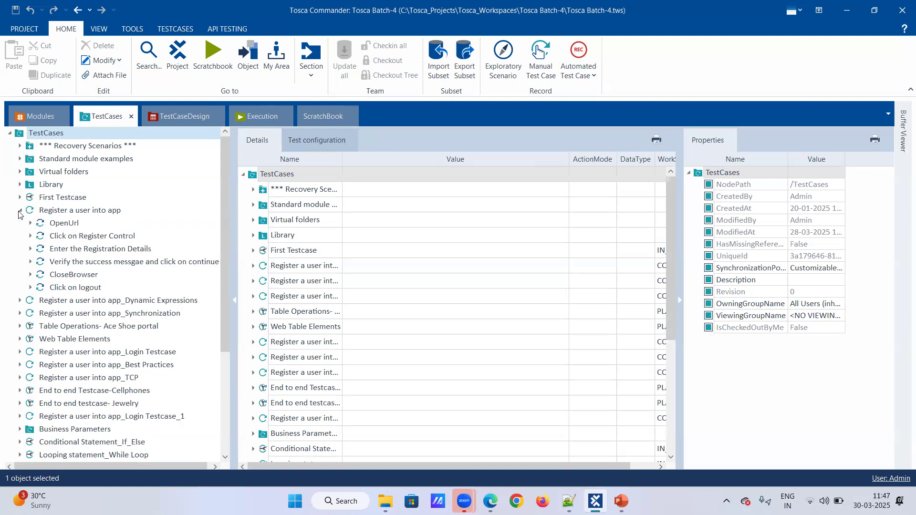
{"action": "left_click", "coordinate": [19, 212]}
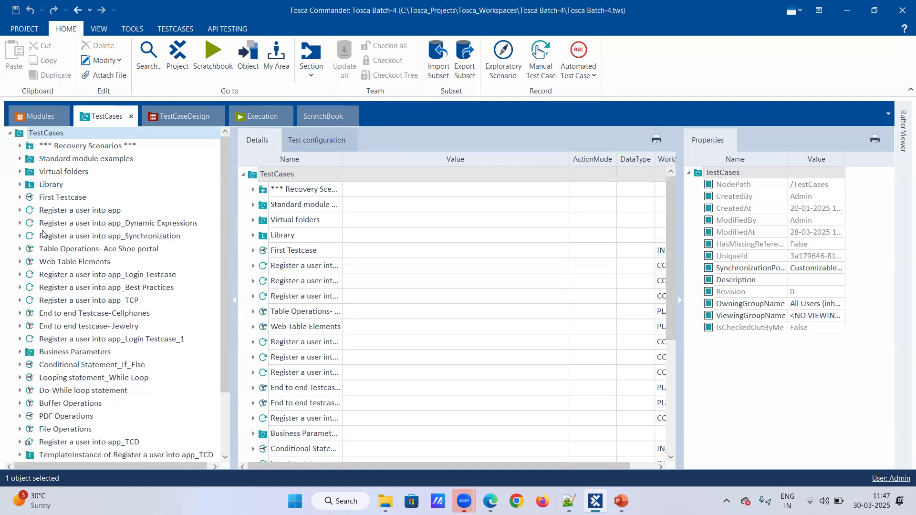
{"action": "left_click", "coordinate": [18, 223]}
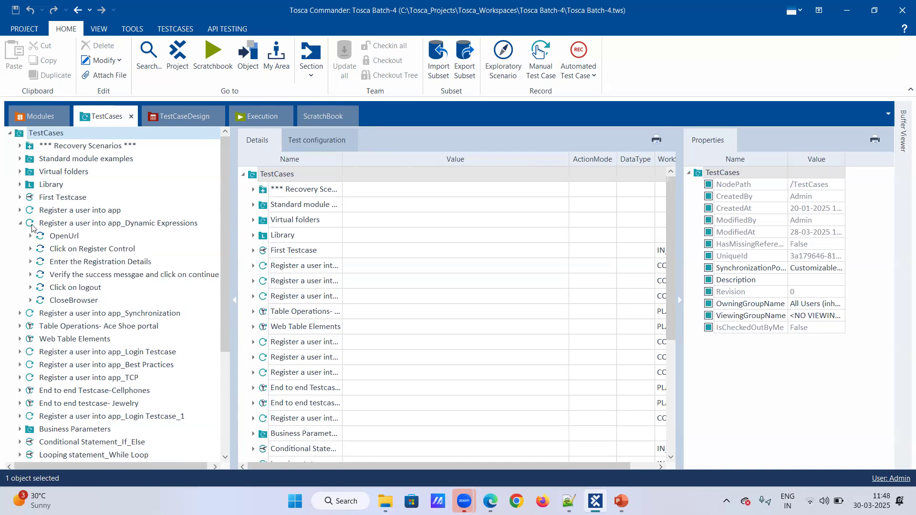
{"action": "left_click", "coordinate": [81, 262]}
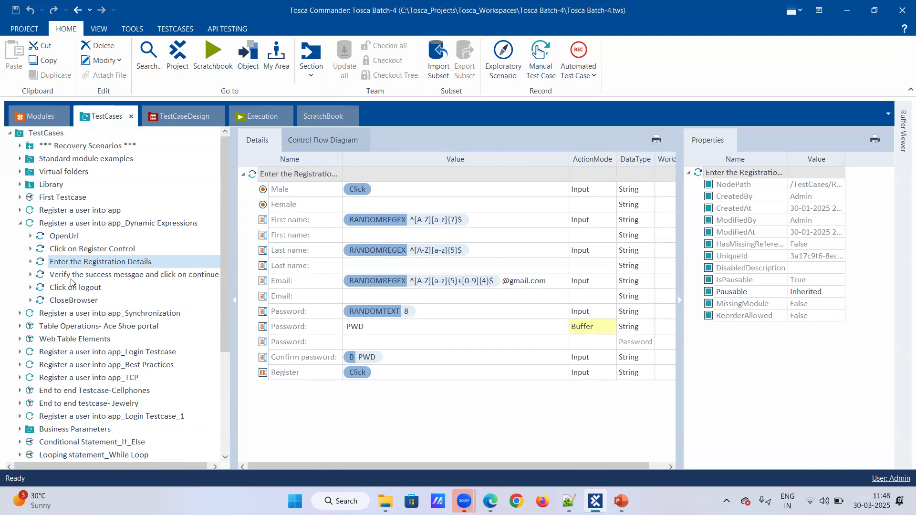
{"action": "left_click", "coordinate": [20, 315]}
{"action": "left_click", "coordinate": [20, 314]}
{"action": "left_click", "coordinate": [21, 223]}
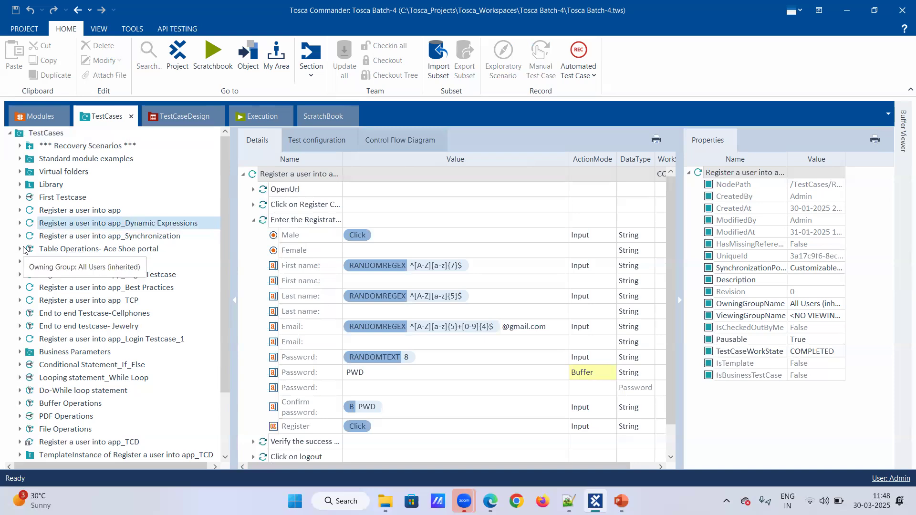
- Examine the first row of the TABLE-Formal Shoes table in the Table Operations- Ace Shoe portal test case
{"action": "left_click", "coordinate": [52, 249]}
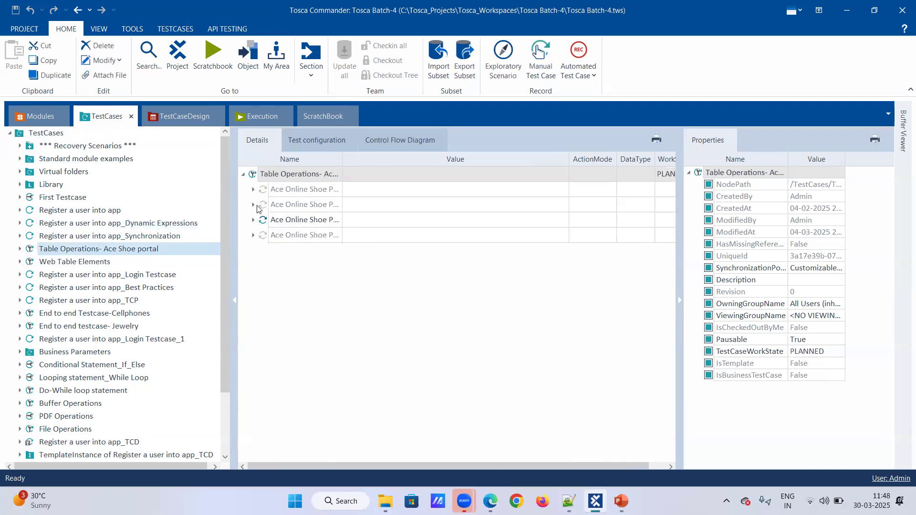
{"action": "left_click", "coordinate": [253, 221]}
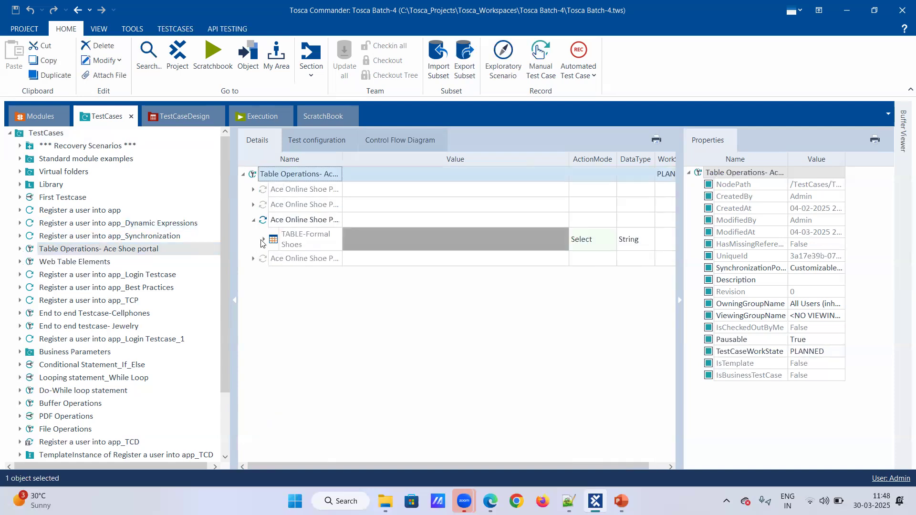
{"action": "left_click", "coordinate": [264, 239]}
{"action": "left_click", "coordinate": [275, 259]}
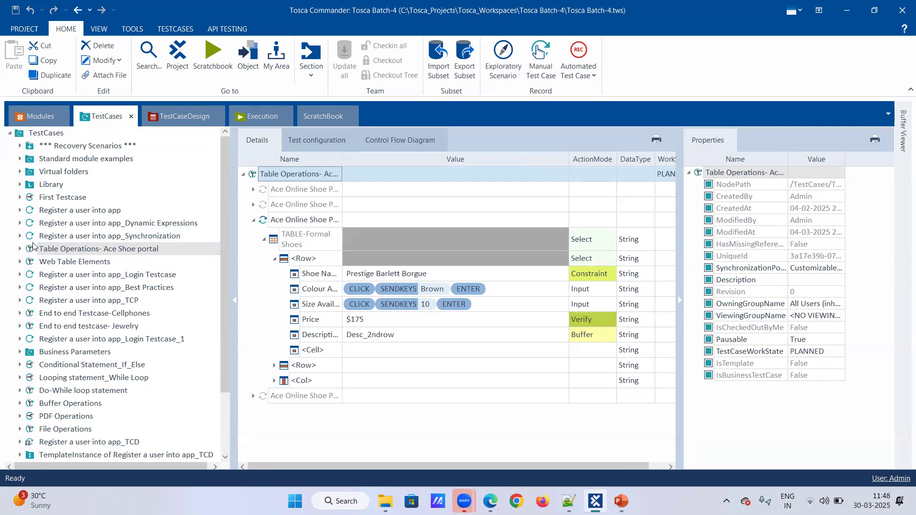
- Look through the Web Table Elements, If_Else, While Loop, Do-While, Buffer, PDF and File Operations test cases
{"action": "left_click", "coordinate": [43, 264]}
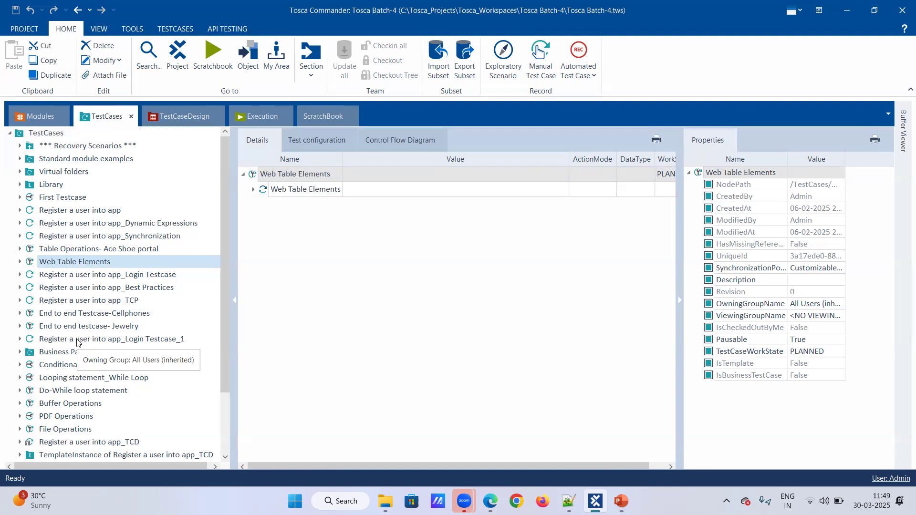
{"action": "left_click", "coordinate": [67, 365]}
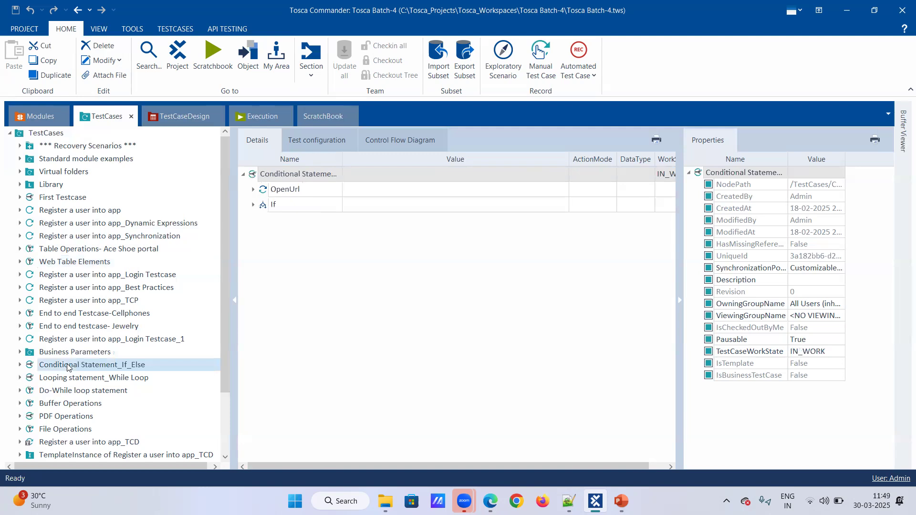
{"action": "left_click", "coordinate": [62, 379]}
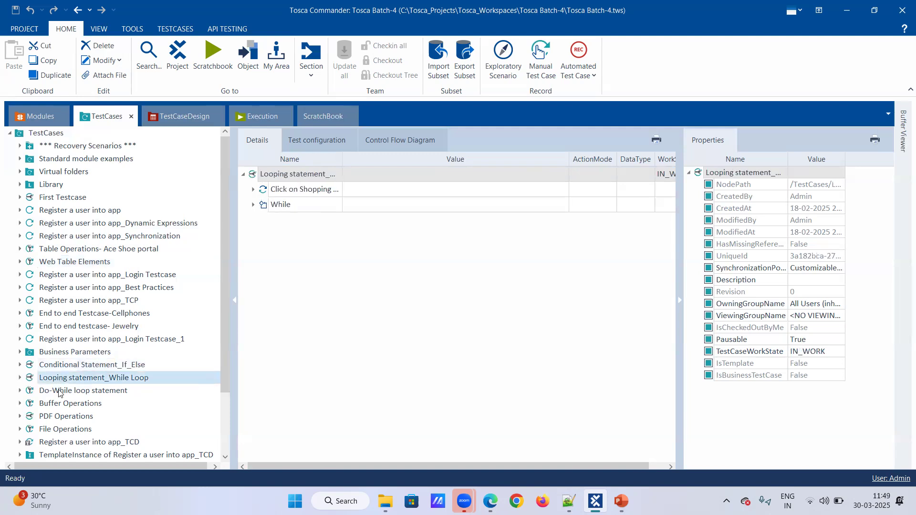
{"action": "left_click", "coordinate": [59, 392]}
{"action": "left_click", "coordinate": [57, 404]}
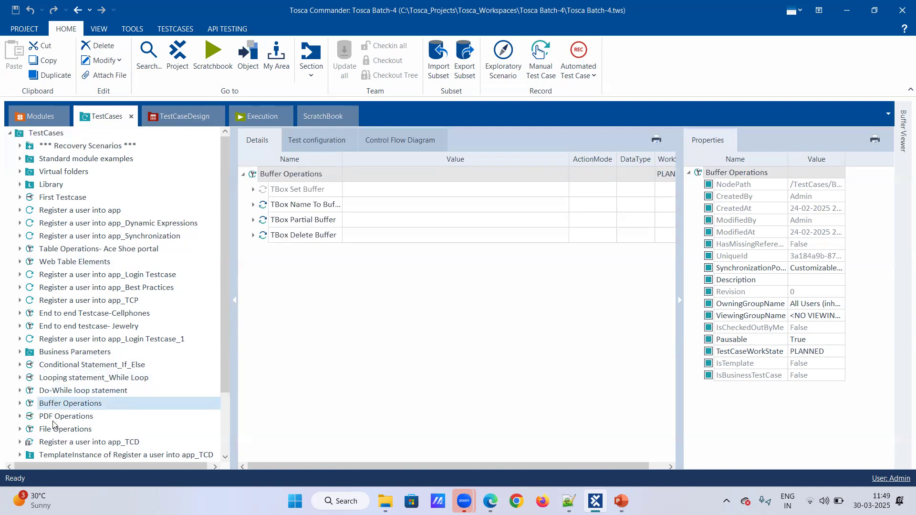
{"action": "left_click", "coordinate": [53, 422]}
{"action": "left_click", "coordinate": [54, 431]}
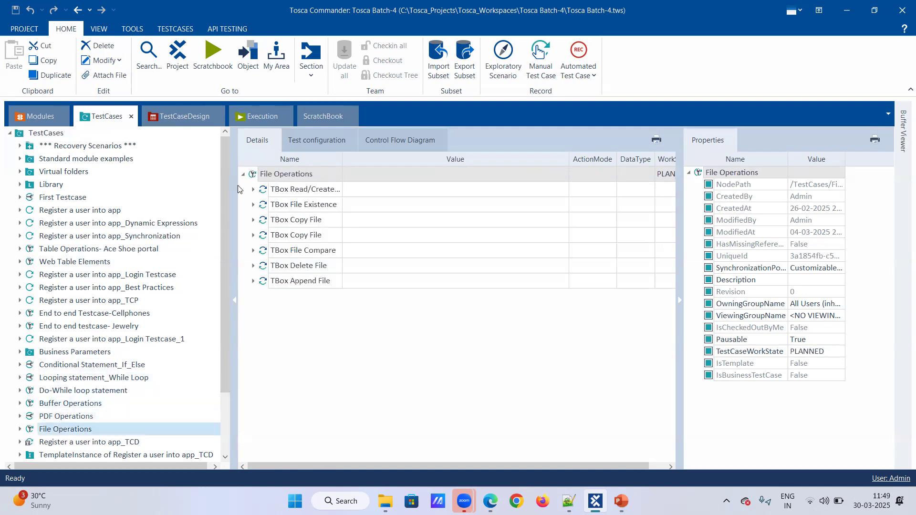
- Examine the Register a User sheet in TestCaseDesign and the Register a user into app_TCD and Class_Example templates in TestCases
{"action": "left_click", "coordinate": [182, 117]}
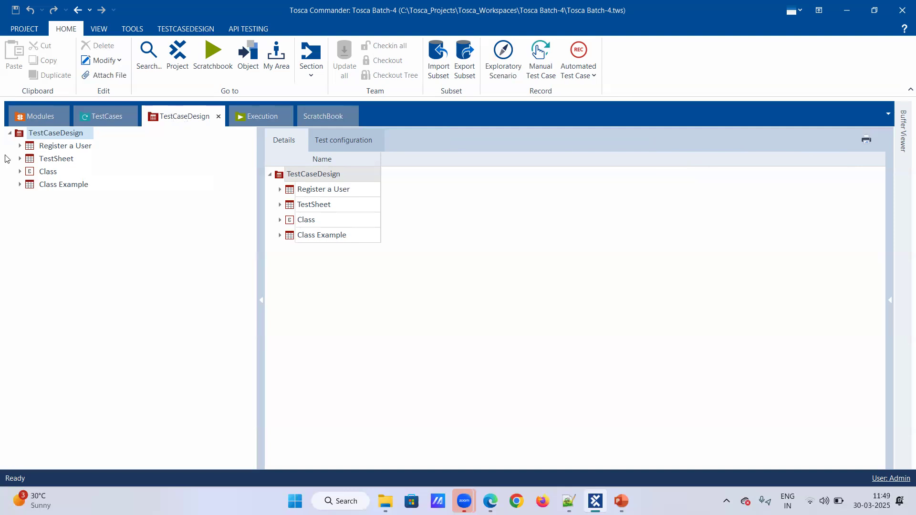
{"action": "left_click", "coordinate": [51, 147]}
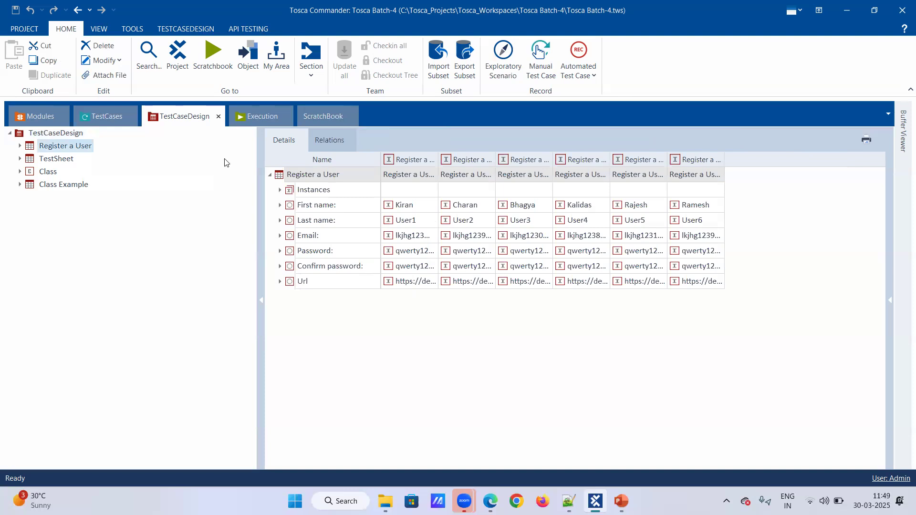
{"action": "left_click", "coordinate": [102, 117]}
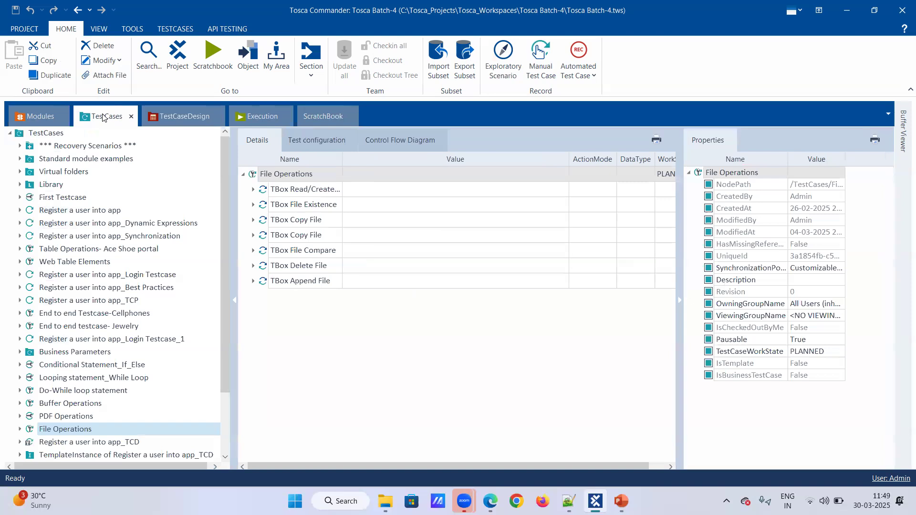
{"action": "left_click_drag", "start_coordinate": [219, 153], "coordinate": [221, 254]}
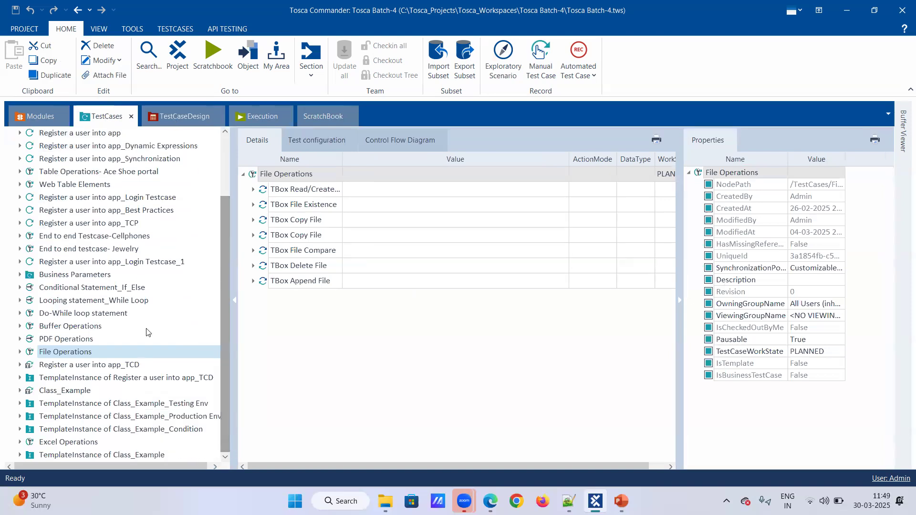
{"action": "left_click", "coordinate": [66, 377]}
{"action": "left_click", "coordinate": [67, 365]}
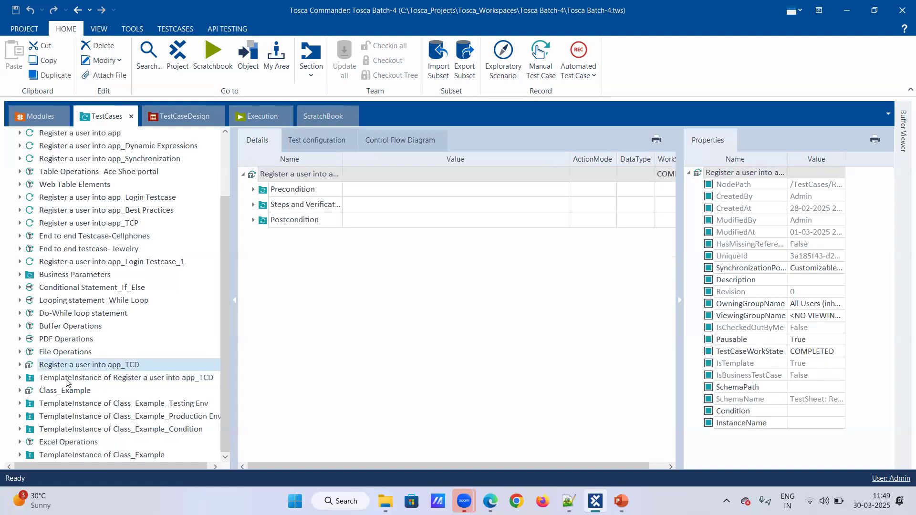
{"action": "left_click", "coordinate": [67, 381]}
{"action": "left_click", "coordinate": [64, 392]}
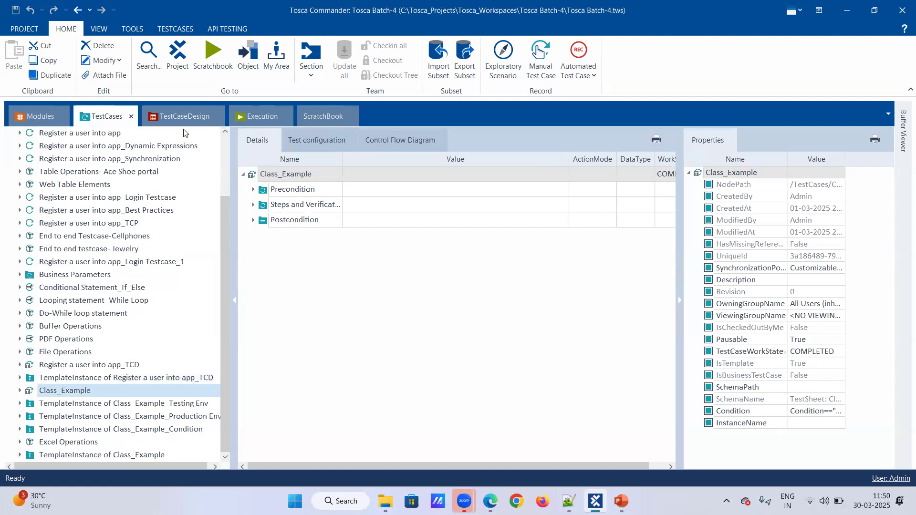
- View the Mar4th Run execution details, expand its Register a User entry, and open the ScratchBook section
{"action": "left_click", "coordinate": [260, 116]}
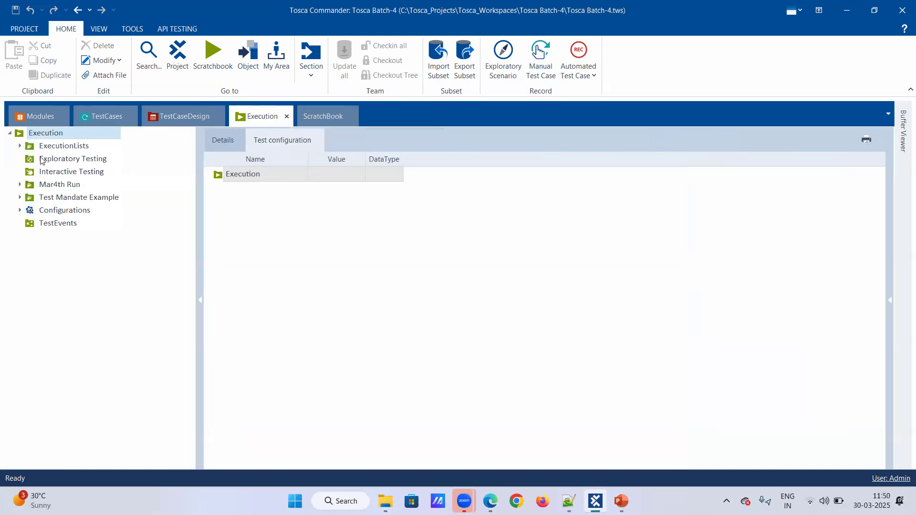
{"action": "left_click", "coordinate": [30, 187]}
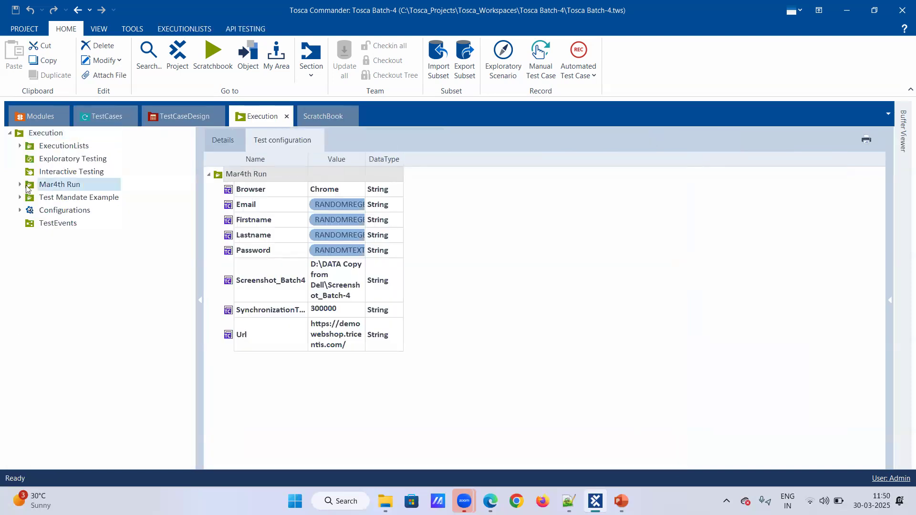
{"action": "left_click", "coordinate": [223, 139]}
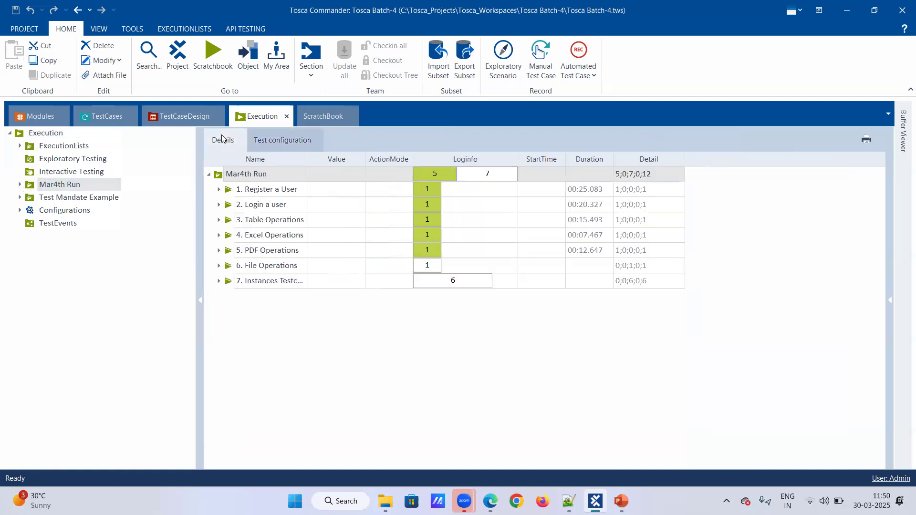
{"action": "left_click", "coordinate": [220, 190]}
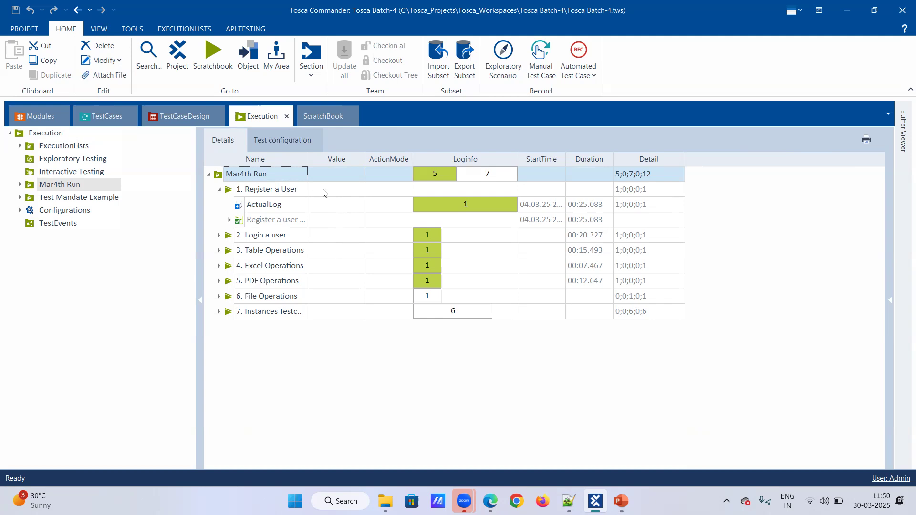
{"action": "left_click", "coordinate": [334, 120]}
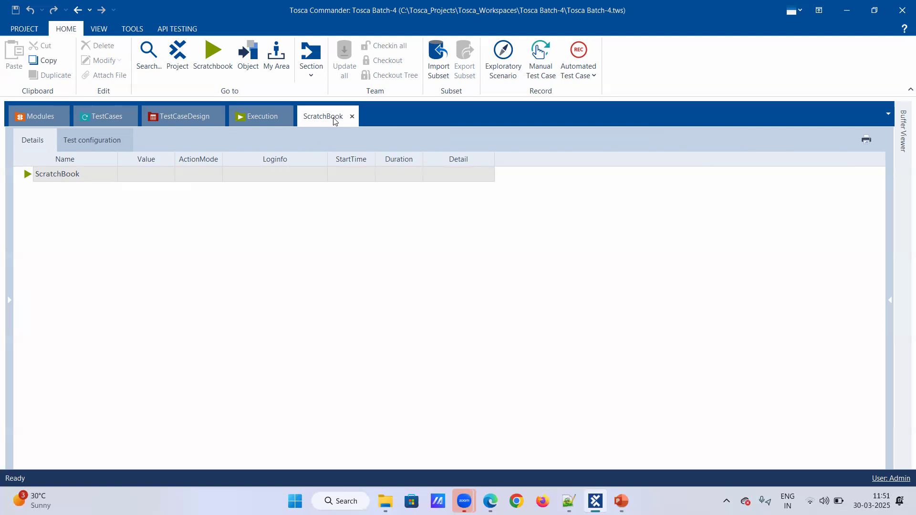
- Switch to Chrome and open the Demo Web Shop site at demowebshop.tricentis.com
{"action": "left_click", "coordinate": [271, 115]}
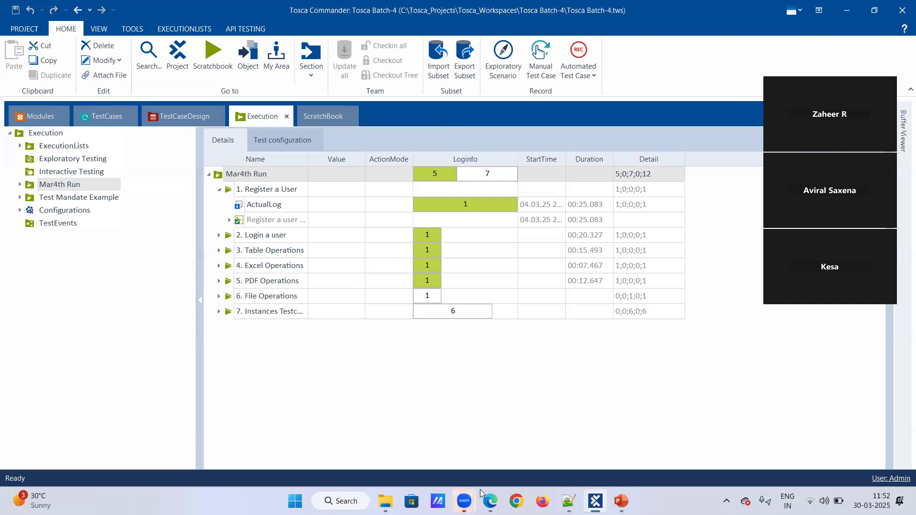
{"action": "left_click", "coordinate": [464, 501]}
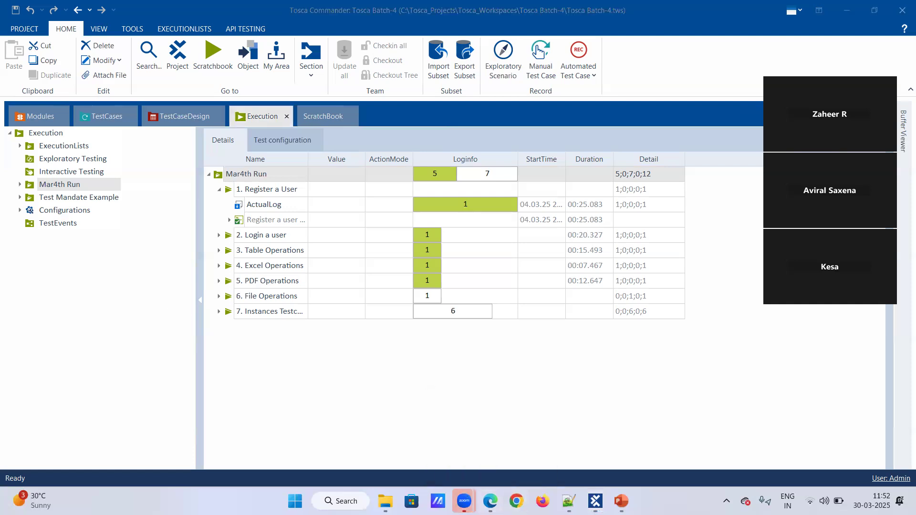
{"action": "left_click", "coordinate": [516, 501]}
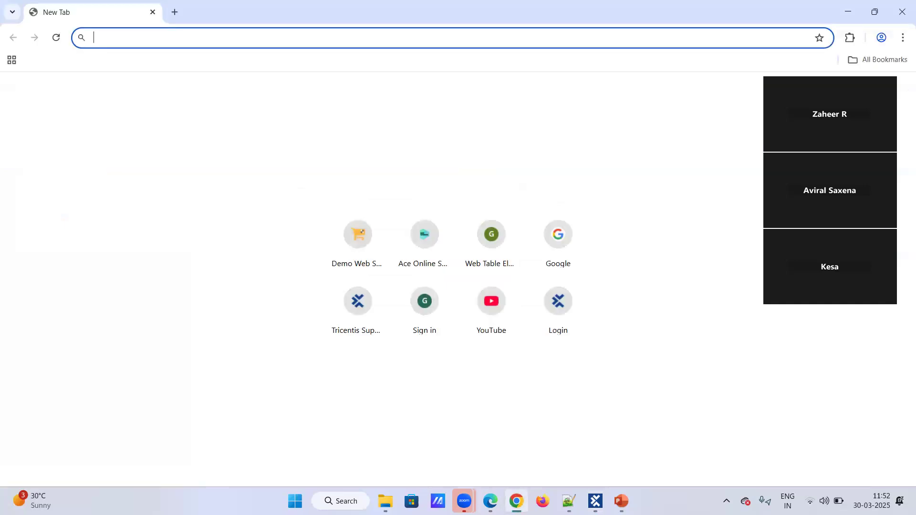
{"action": "type", "text": "de"}
{"action": "key", "text": "Return"}
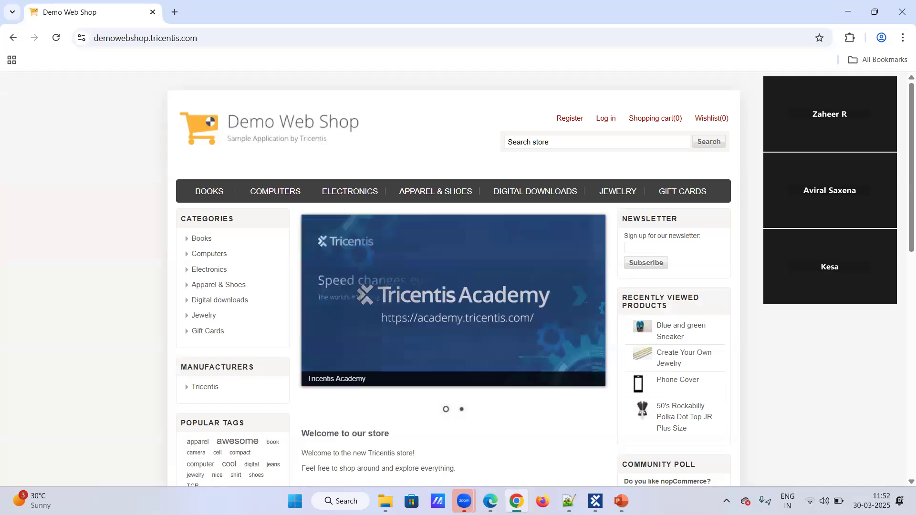
- Return to Tosca Commander's Modules and collapse the TBox XEngines, Basic Windows Operations, Buffer Operations and File Operations folders
{"action": "key", "text": "alt+Tab"}
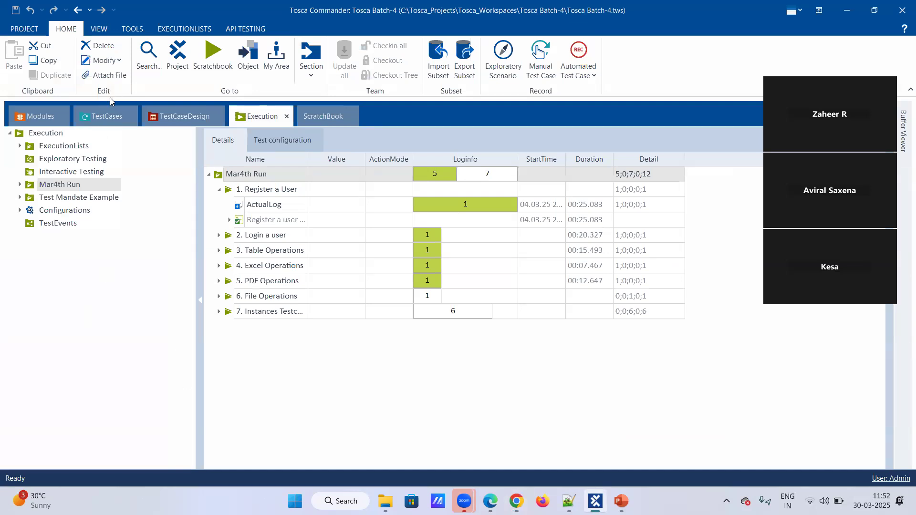
{"action": "left_click", "coordinate": [33, 118]}
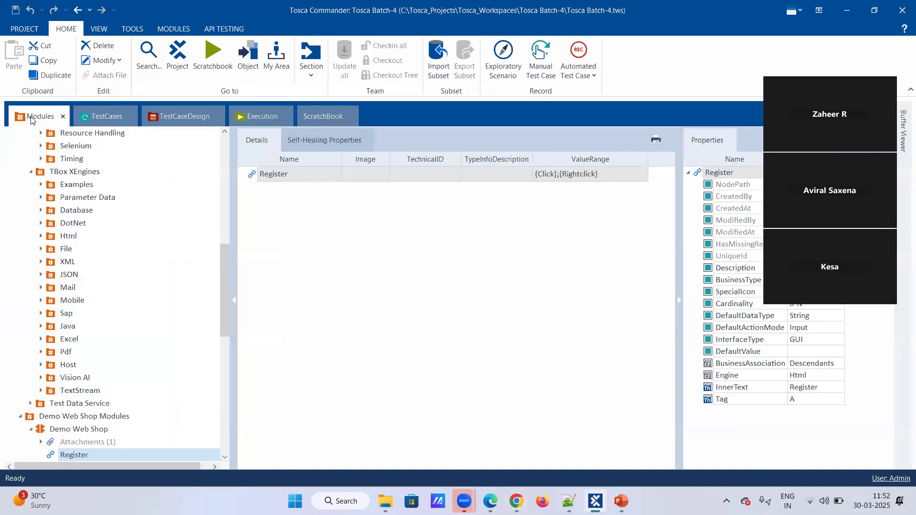
{"action": "left_click", "coordinate": [30, 171]}
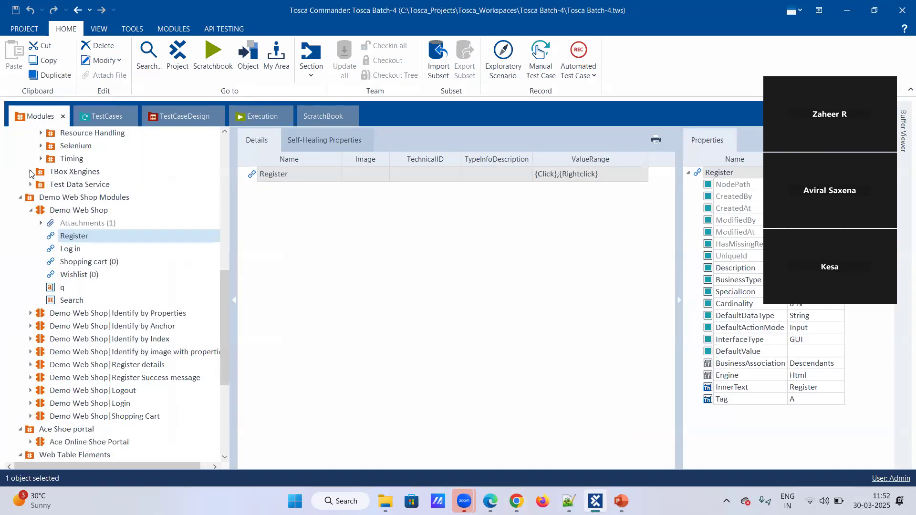
{"action": "left_click_drag", "start_coordinate": [222, 307], "coordinate": [227, 215]}
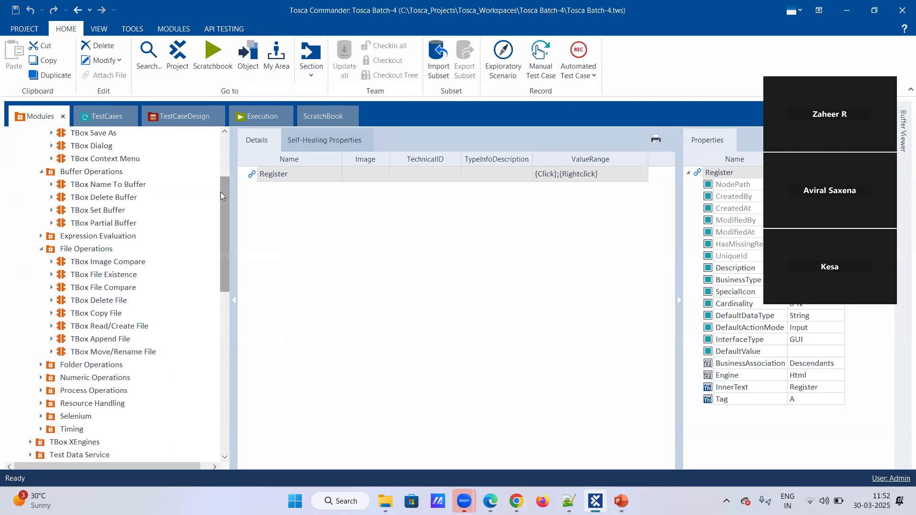
{"action": "left_click_drag", "start_coordinate": [221, 192], "coordinate": [220, 151]}
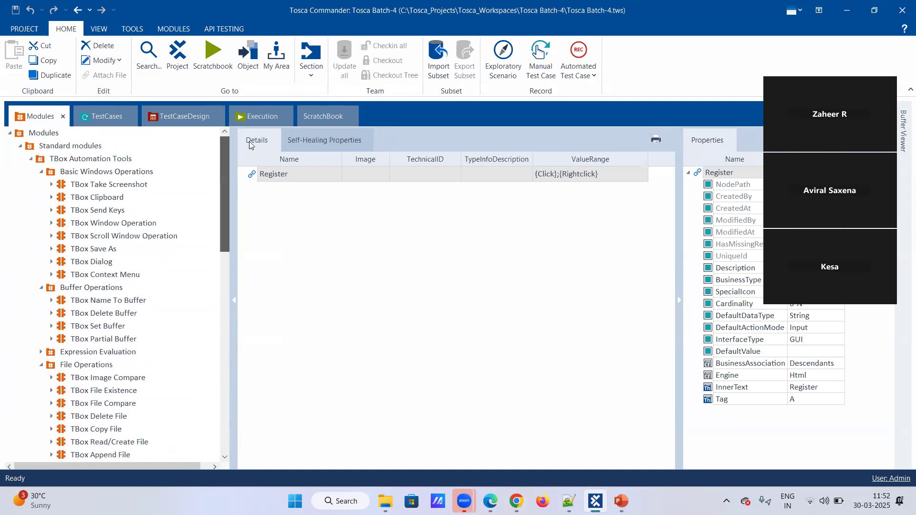
{"action": "left_click", "coordinate": [41, 171]}
{"action": "left_click", "coordinate": [41, 185]}
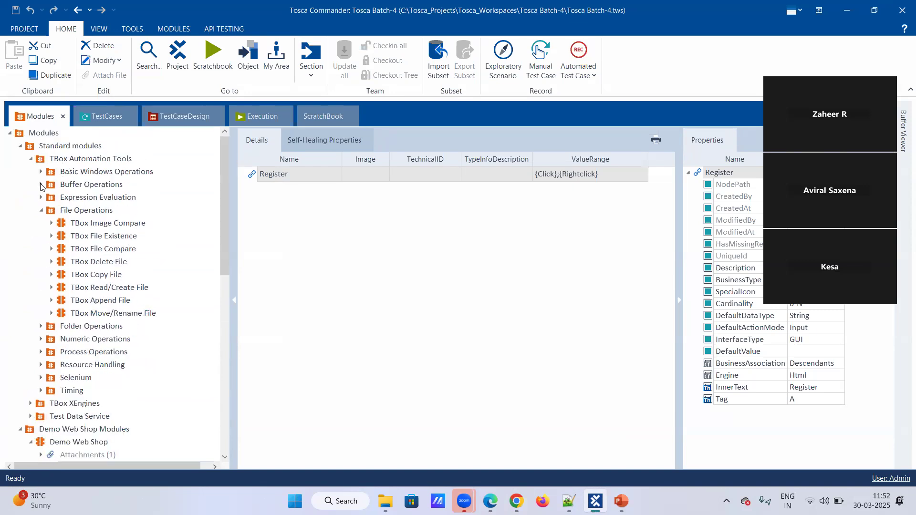
{"action": "left_click", "coordinate": [40, 211]}
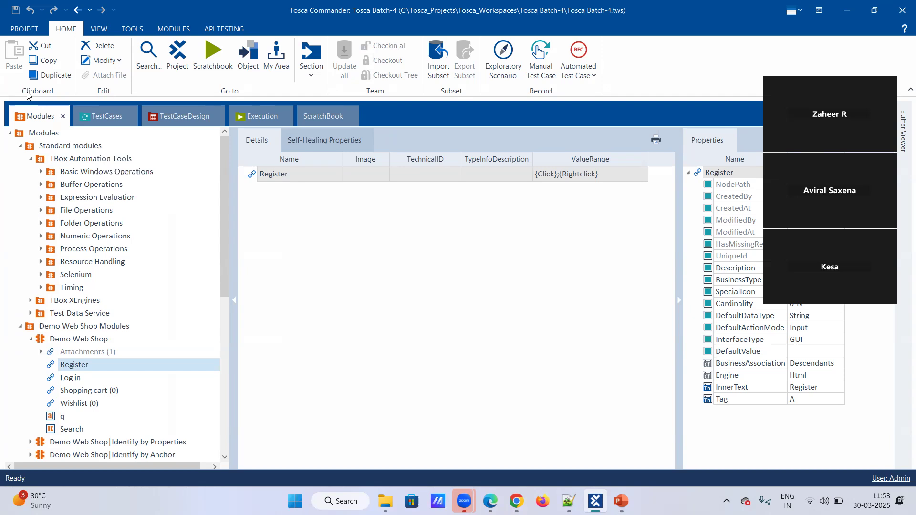
- Start an application scan from the root Modules folder, with the Demo Web Shop browser window as the target
{"action": "left_click", "coordinate": [45, 137]}
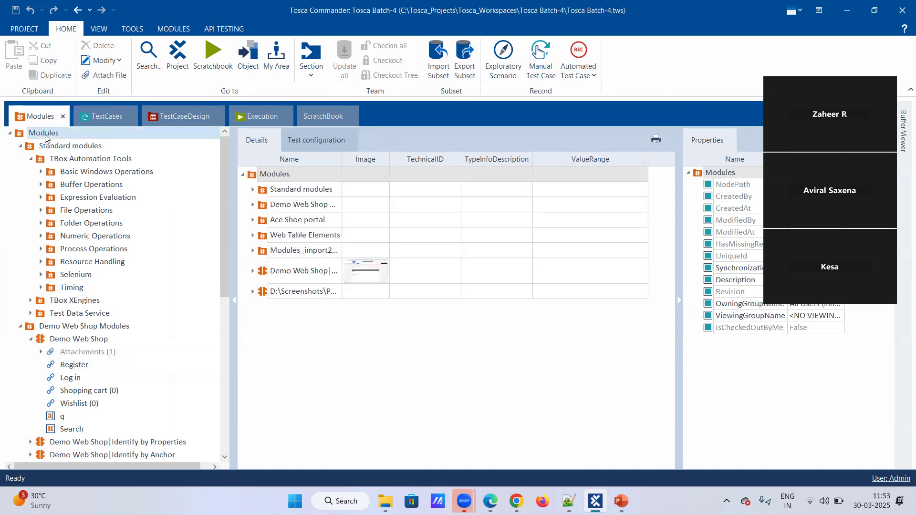
{"action": "right_click", "coordinate": [45, 137]}
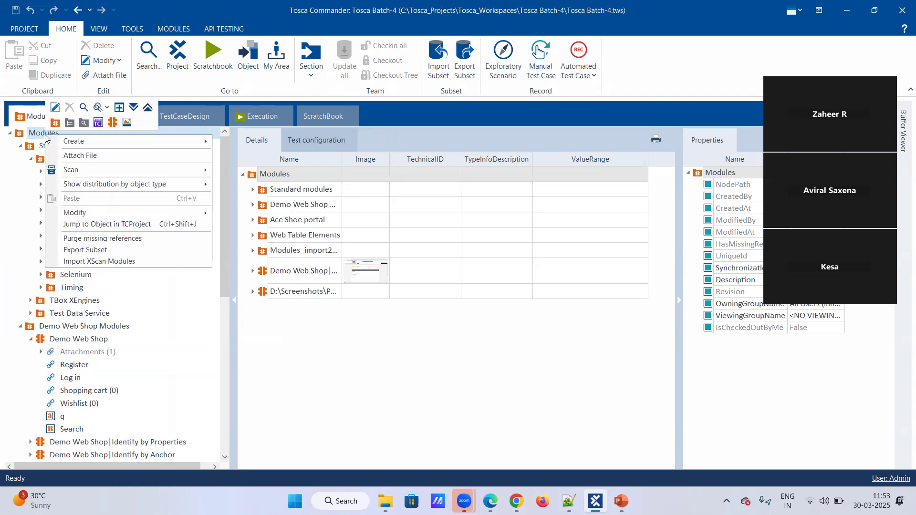
{"action": "mouse_move", "coordinate": [130, 176]}
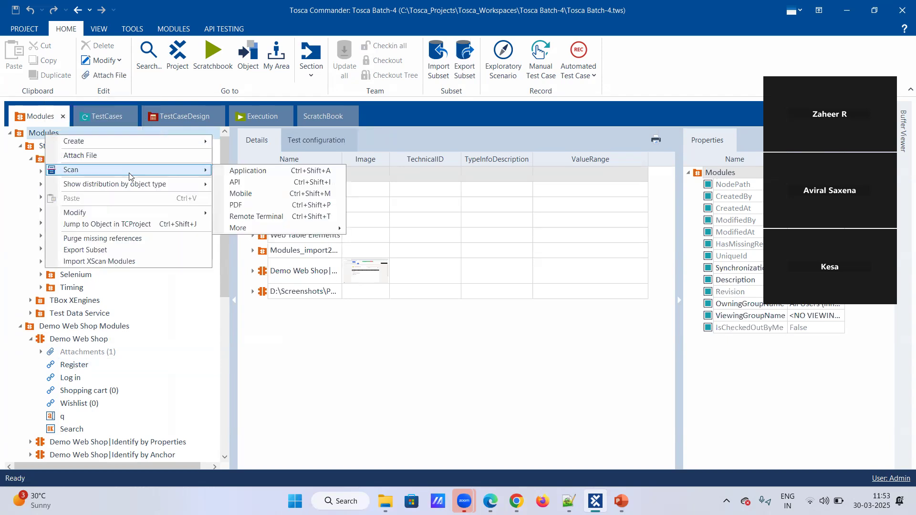
{"action": "left_click", "coordinate": [224, 176]}
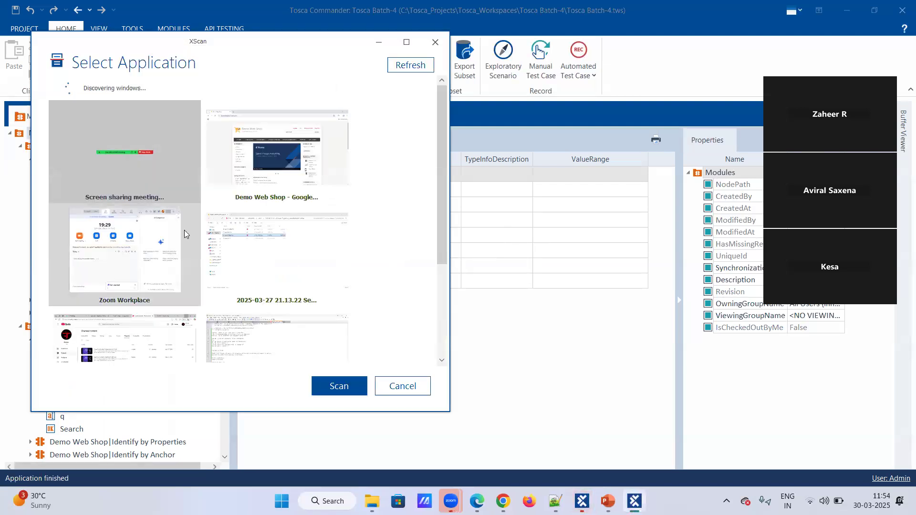
{"action": "left_click", "coordinate": [277, 152]}
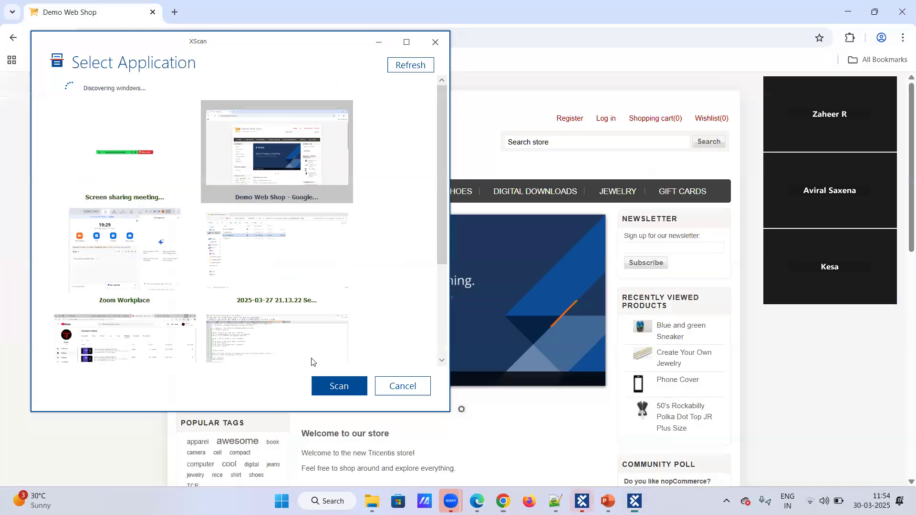
{"action": "left_click", "coordinate": [328, 389]}
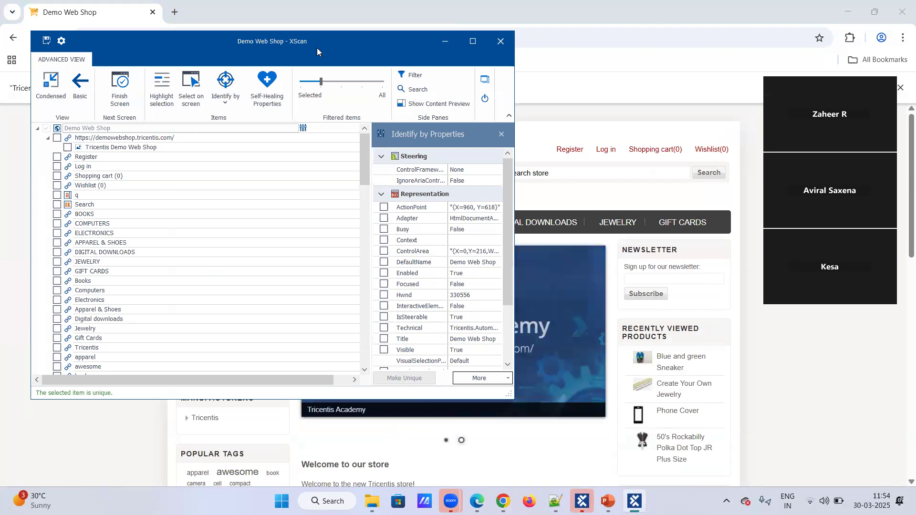
- Select the Register, Log in and Shopping cart links on the web page for the scanned Demo Web Shop module
{"action": "left_click_drag", "start_coordinate": [317, 47], "coordinate": [288, 52]}
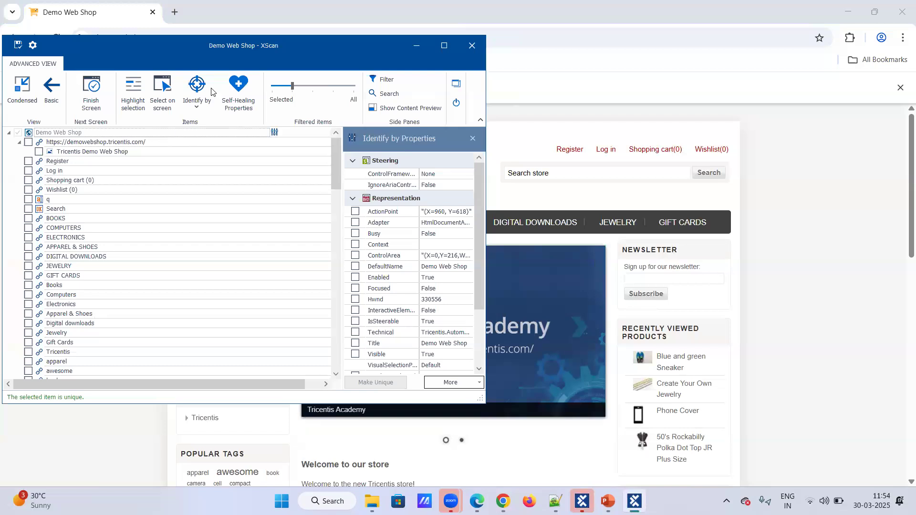
{"action": "left_click_drag", "start_coordinate": [335, 176], "coordinate": [338, 143]}
{"action": "left_click_drag", "start_coordinate": [217, 61], "coordinate": [711, 42]}
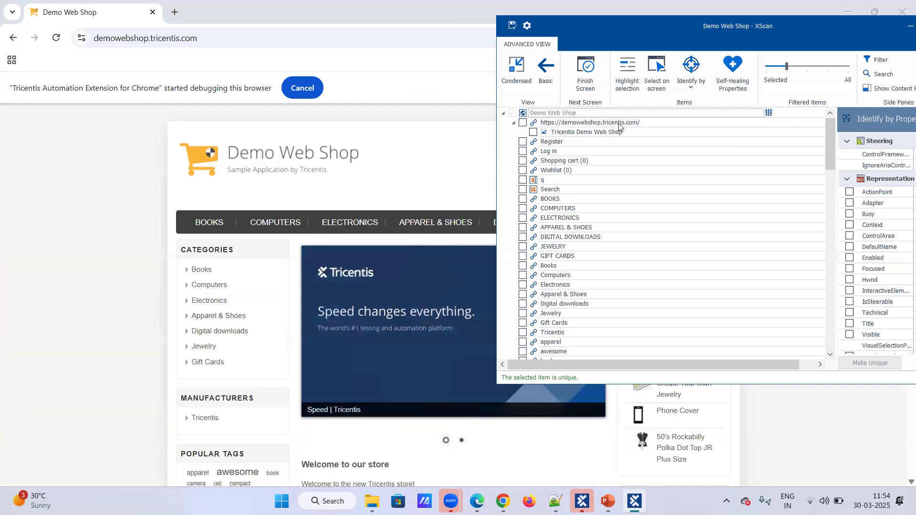
{"action": "left_click_drag", "start_coordinate": [725, 46], "coordinate": [653, 211]}
{"action": "left_click", "coordinate": [587, 240]}
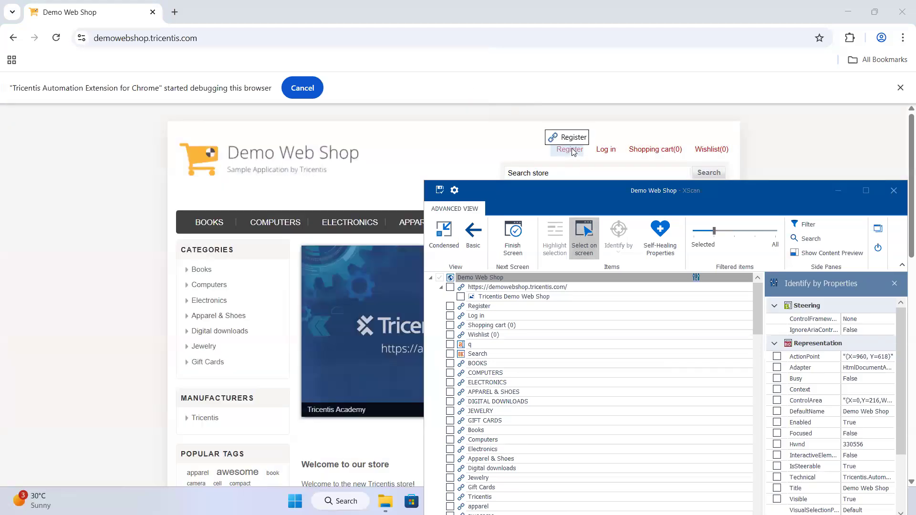
{"action": "left_click", "coordinate": [572, 150]}
{"action": "left_click", "coordinate": [600, 150]}
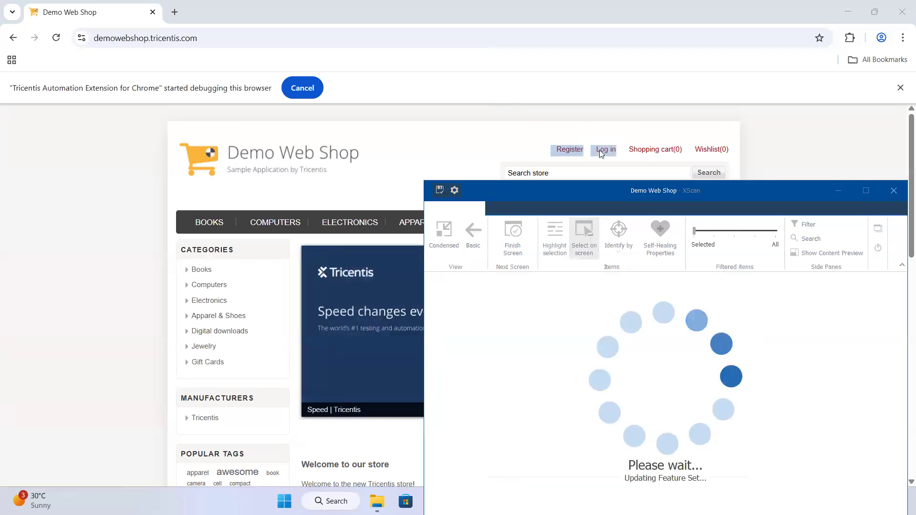
{"action": "left_click", "coordinate": [652, 157]}
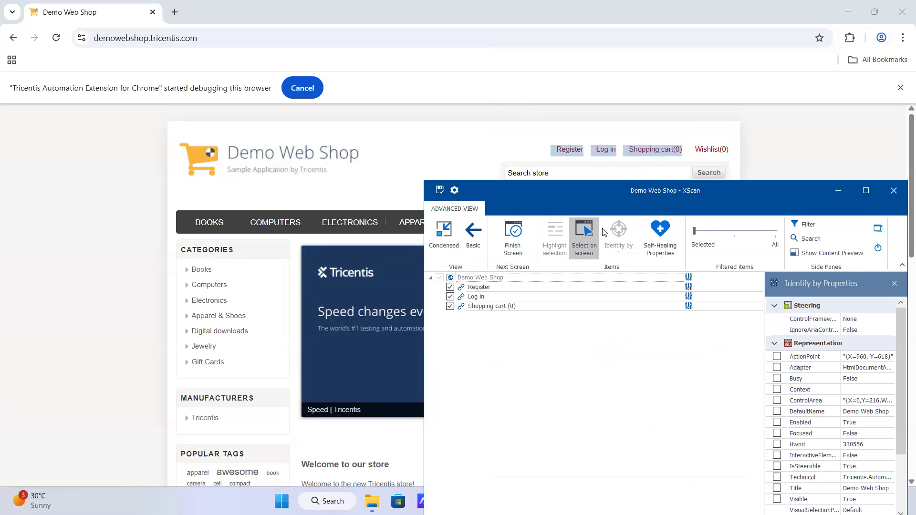
{"action": "left_click", "coordinate": [599, 201]}
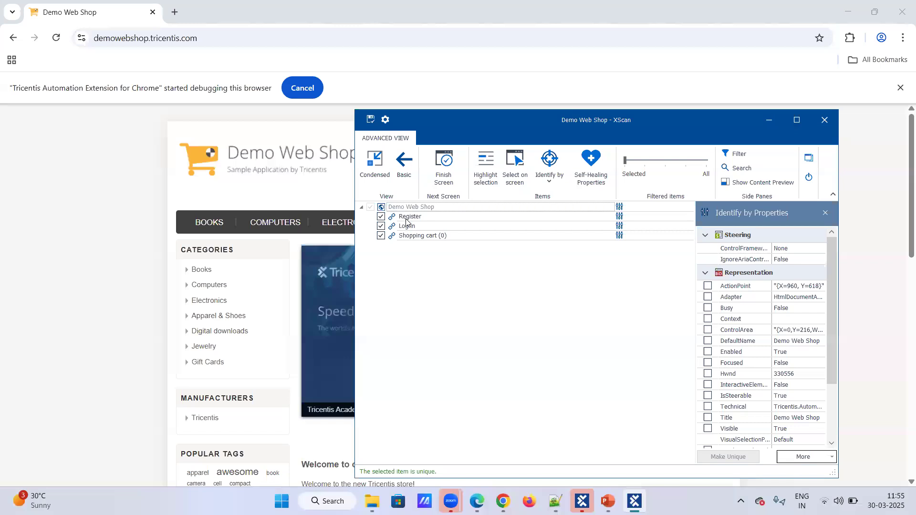
- Look through the available identification methods and the Register link's representation and technical properties
{"action": "left_click", "coordinate": [517, 185]}
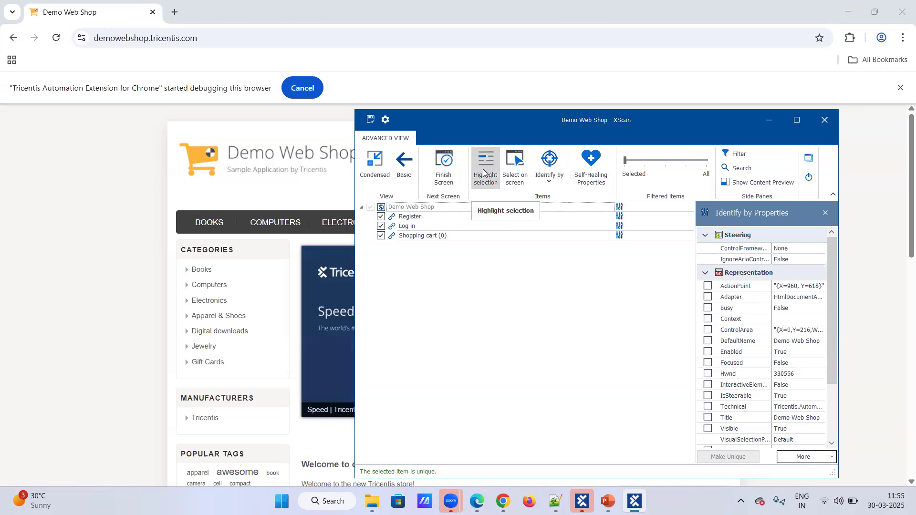
{"action": "left_click", "coordinate": [549, 185]}
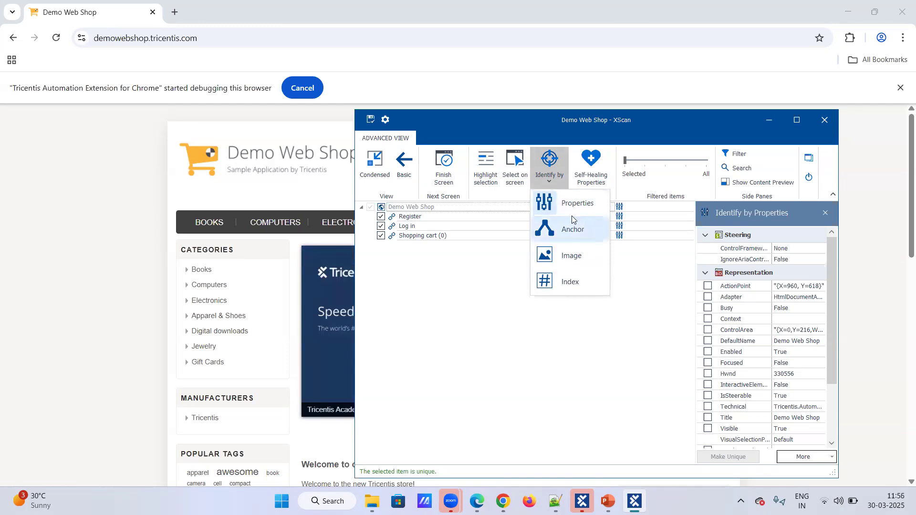
{"action": "left_click", "coordinate": [449, 296]}
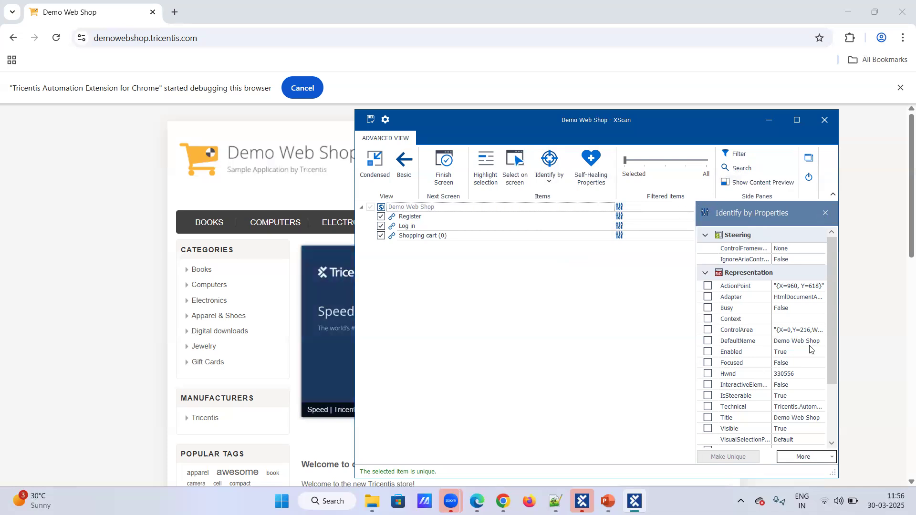
{"action": "left_click", "coordinate": [419, 218]}
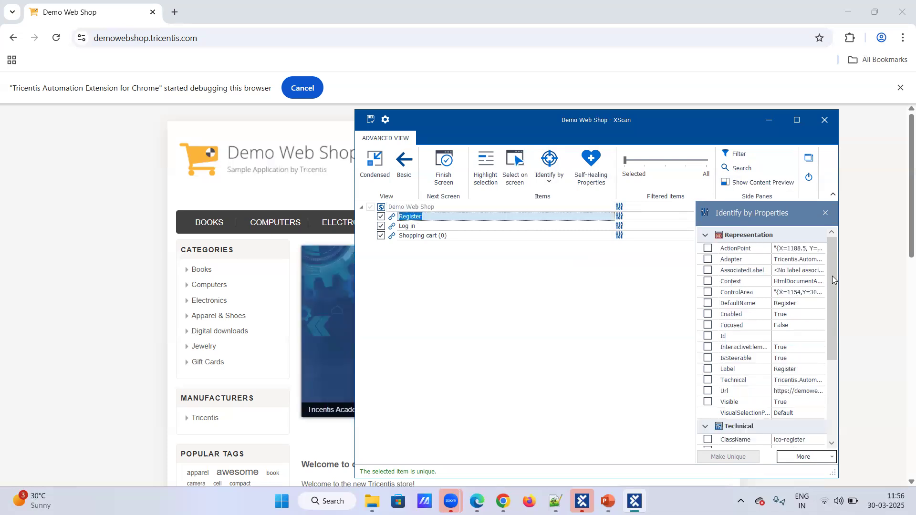
{"action": "left_click_drag", "start_coordinate": [833, 298], "coordinate": [840, 374]}
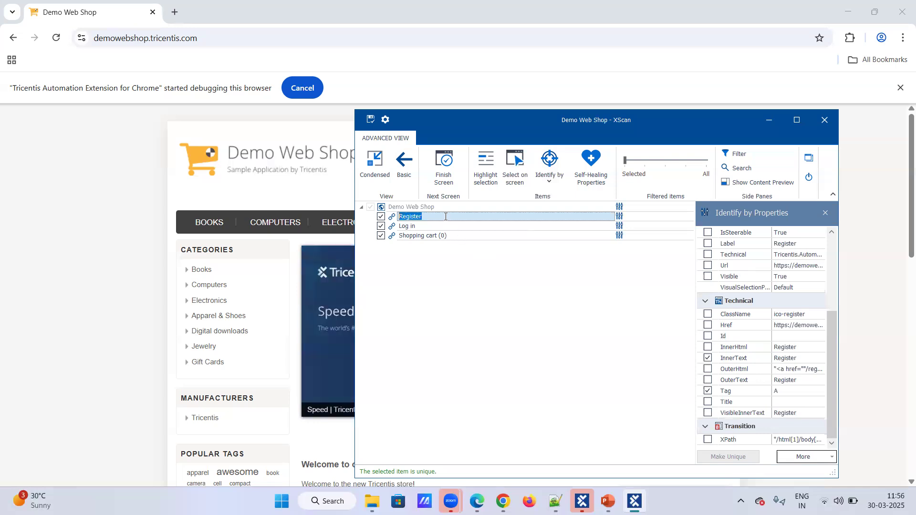
- Try identifying the Register link by its Tag property alone
{"action": "left_click", "coordinate": [707, 358]}
{"action": "left_click", "coordinate": [708, 391]}
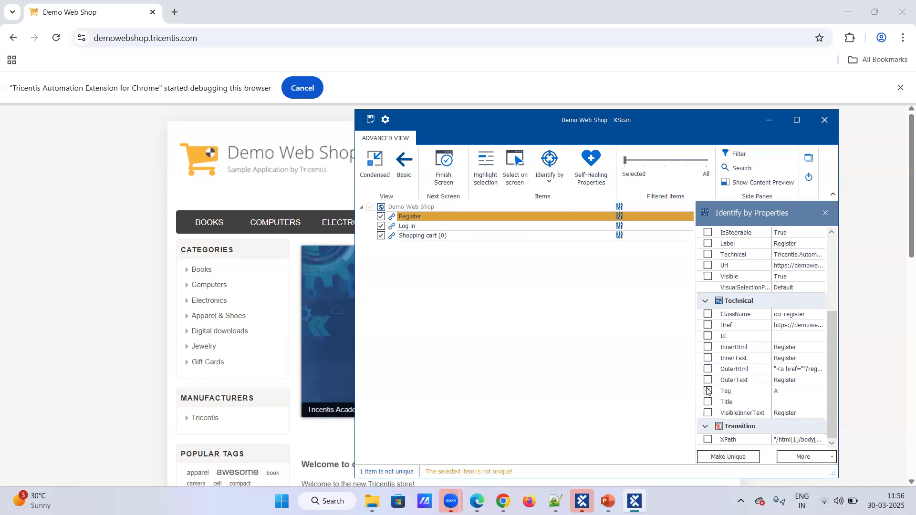
{"action": "left_click", "coordinate": [708, 391]}
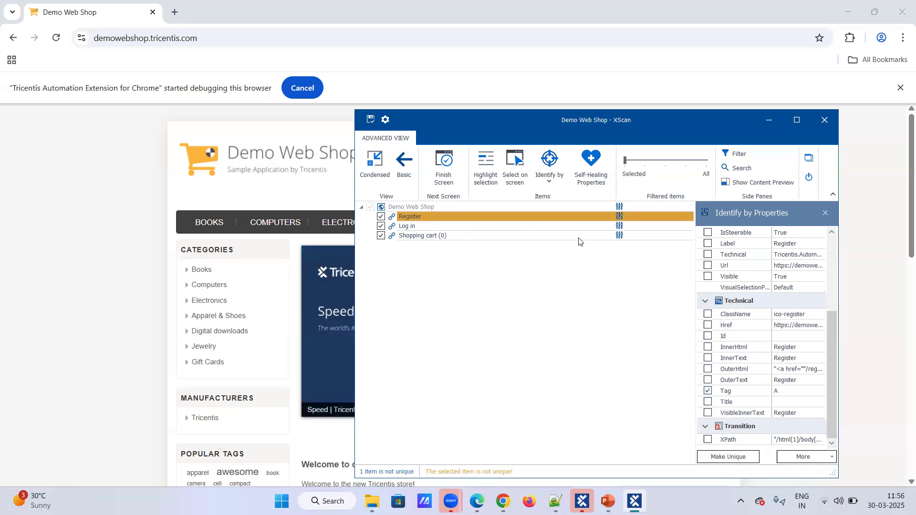
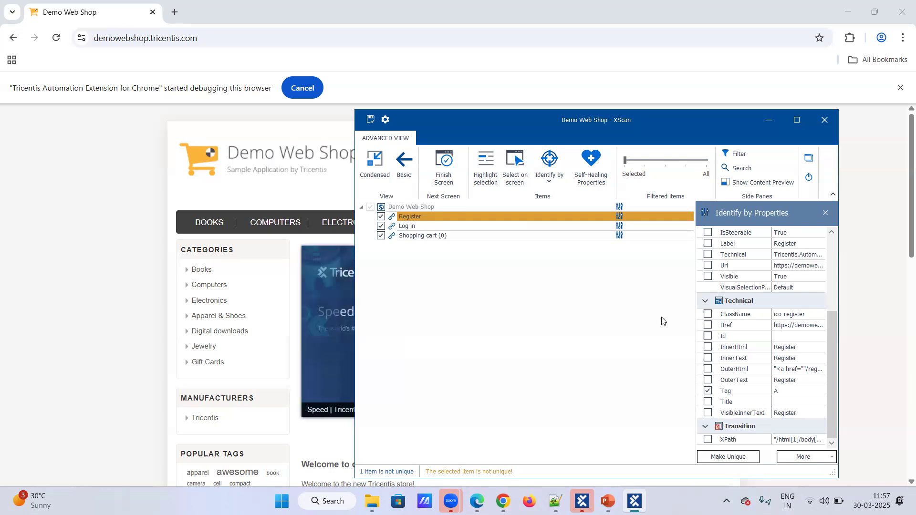
- Add ClassName and InnerText to the Register link's identifying properties, then save the module and close the scan
{"action": "left_click", "coordinate": [708, 314]}
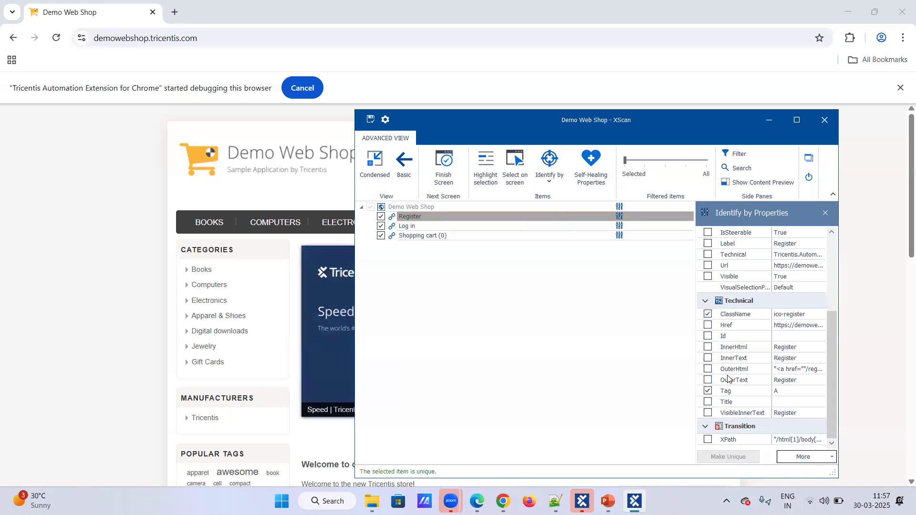
{"action": "left_click", "coordinate": [708, 358]}
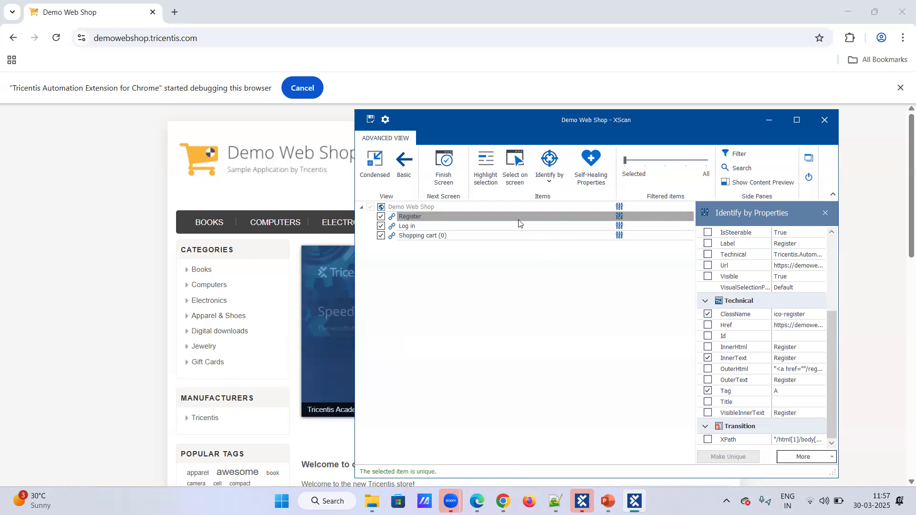
{"action": "left_click", "coordinate": [372, 120]}
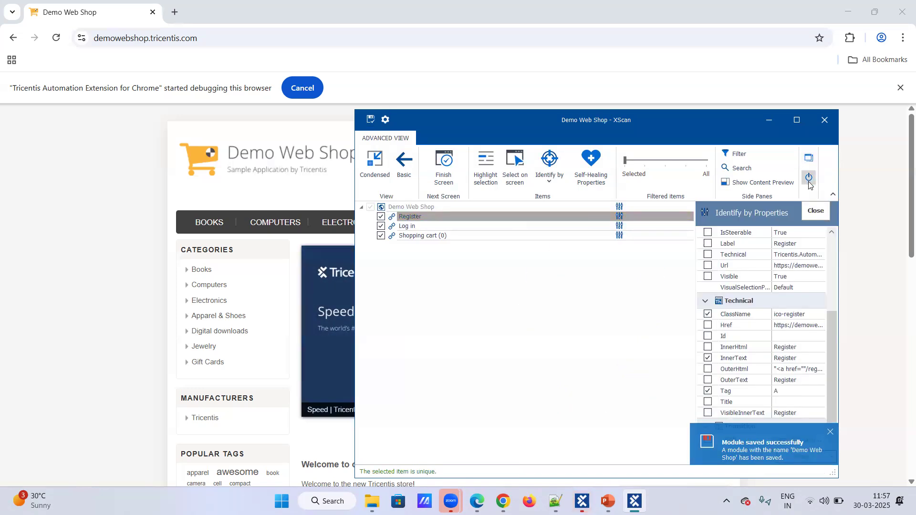
{"action": "left_click", "coordinate": [809, 179]}
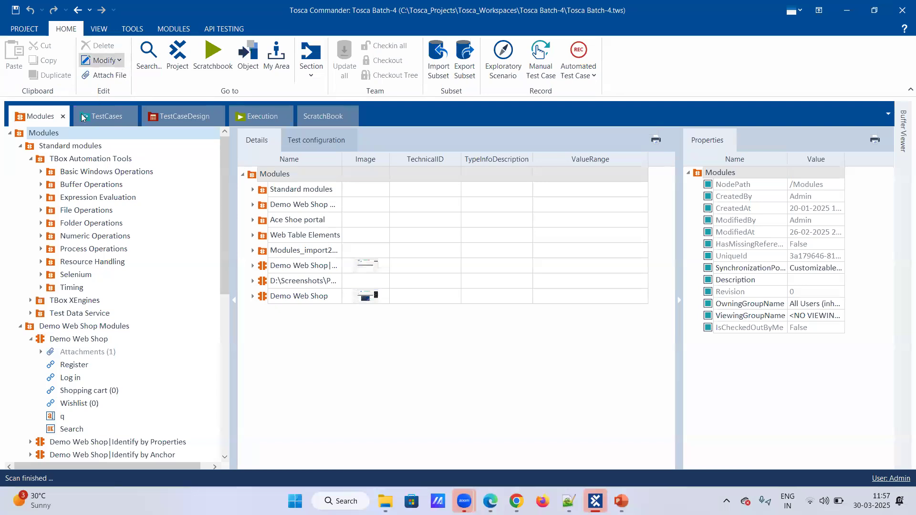
- Collapse the TBox Automation Tools and Standard modules folders and expand the newly scanned Demo Web Shop module
{"action": "left_click", "coordinate": [30, 158]}
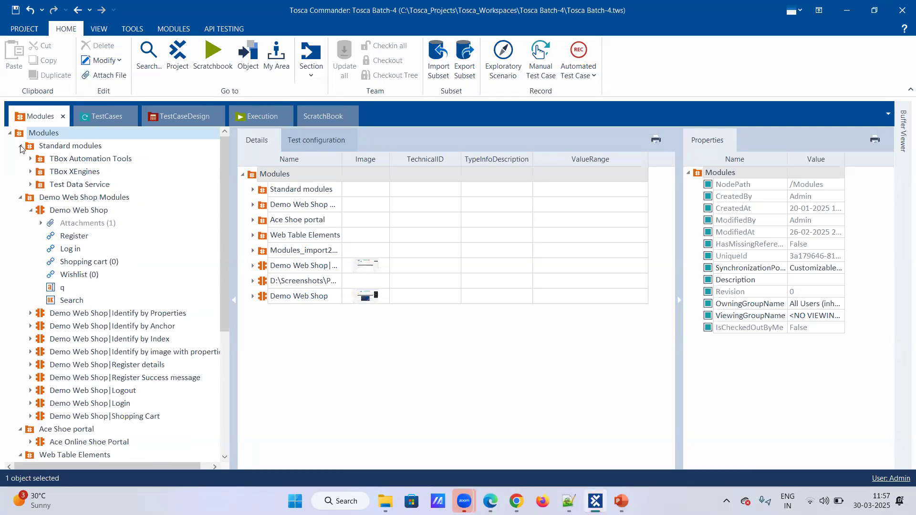
{"action": "left_click", "coordinate": [20, 147]}
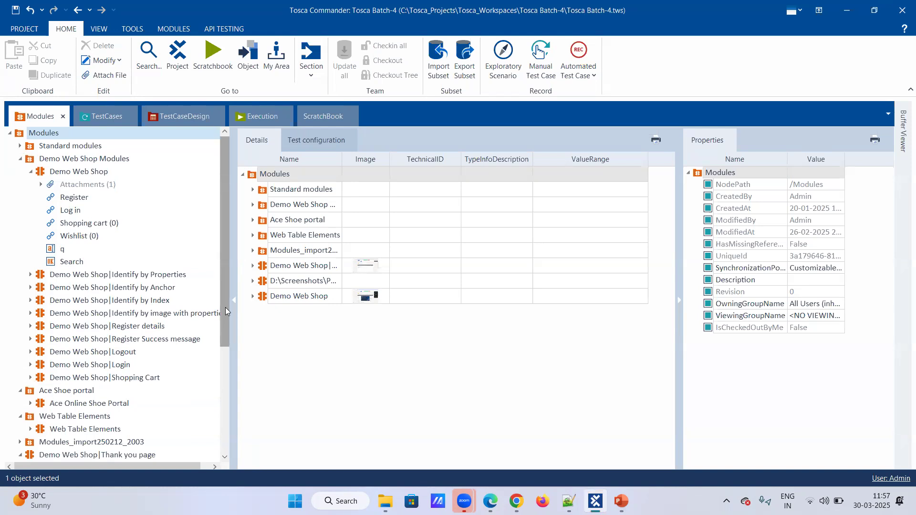
{"action": "left_click_drag", "start_coordinate": [225, 307], "coordinate": [225, 437]}
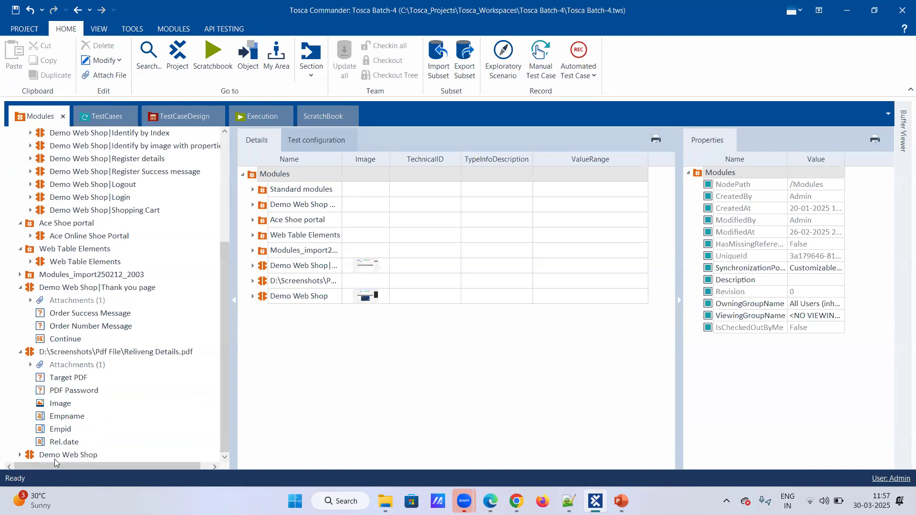
{"action": "left_click", "coordinate": [19, 455]}
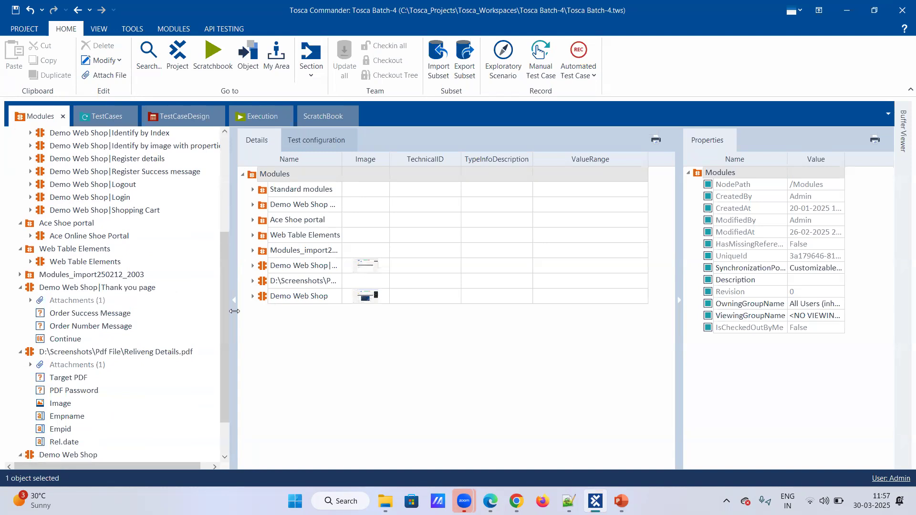
{"action": "scroll", "coordinate": [80, 355], "scroll_direction": "down", "scroll_amount": 2}
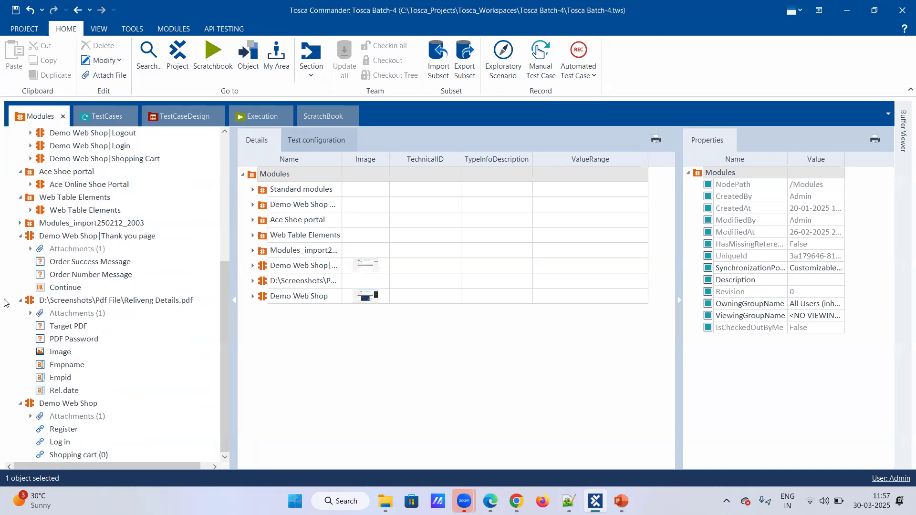
- Collapse all other expanded modules and folders, including Demo Web Shop Modules, leaving only the newly scanned Demo Web Shop module expanded
{"action": "left_click", "coordinate": [23, 300]}
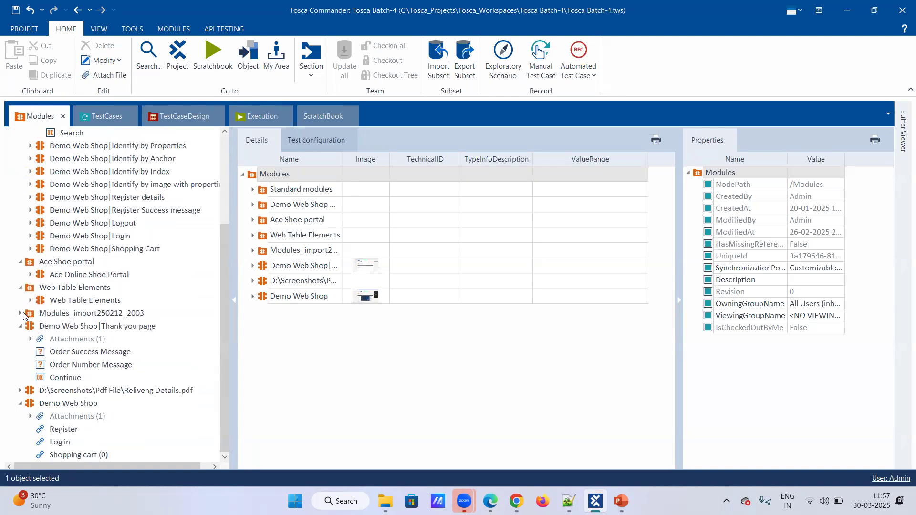
{"action": "left_click", "coordinate": [21, 326]}
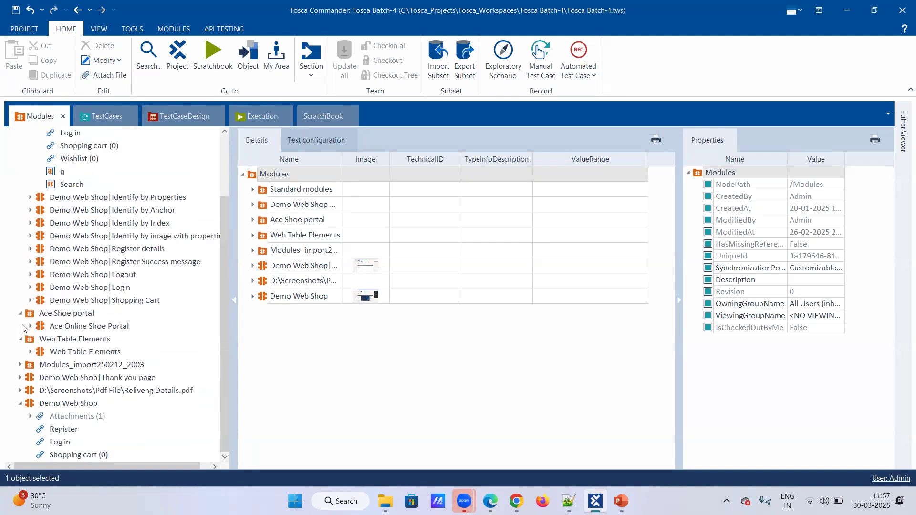
{"action": "left_click", "coordinate": [21, 339]}
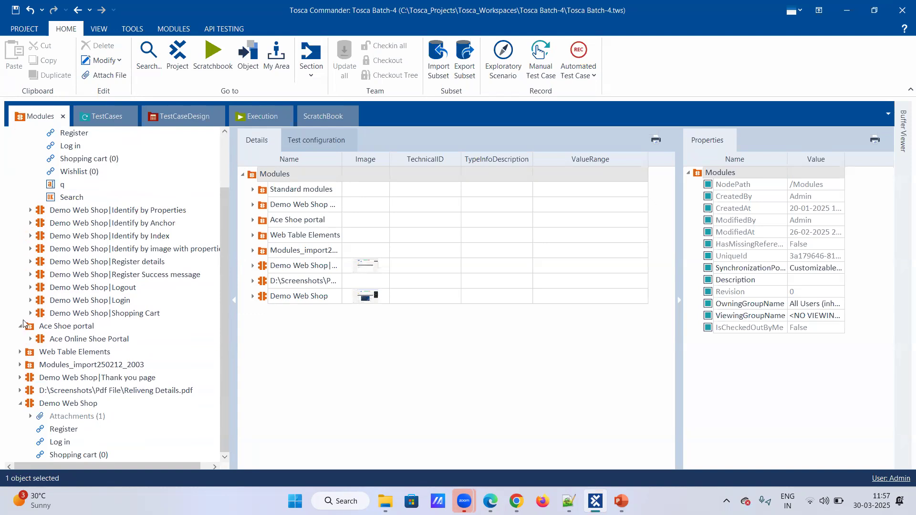
{"action": "left_click", "coordinate": [22, 326]}
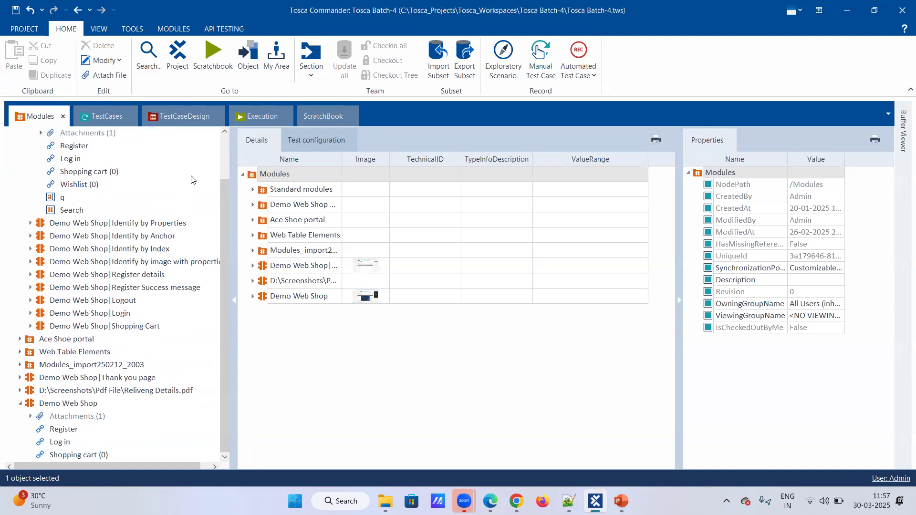
{"action": "left_click_drag", "start_coordinate": [221, 192], "coordinate": [218, 122]}
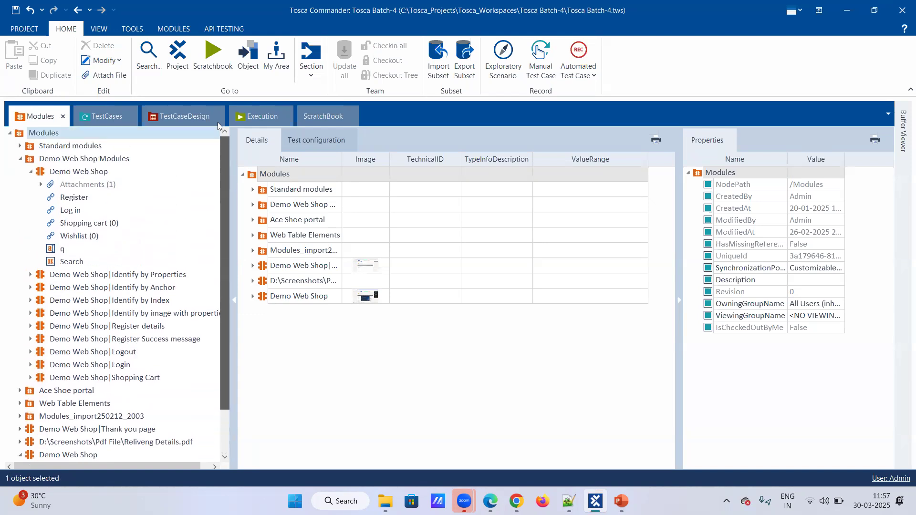
{"action": "left_click", "coordinate": [30, 172]}
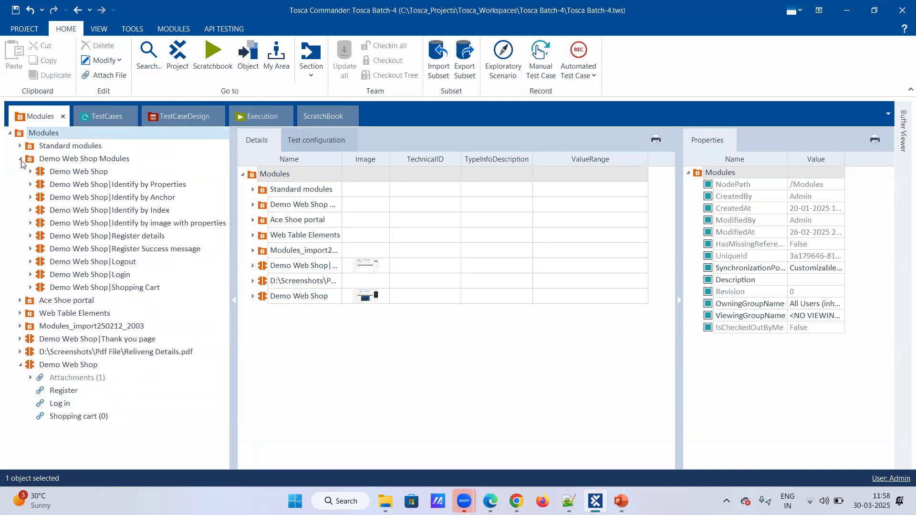
{"action": "left_click", "coordinate": [21, 159]}
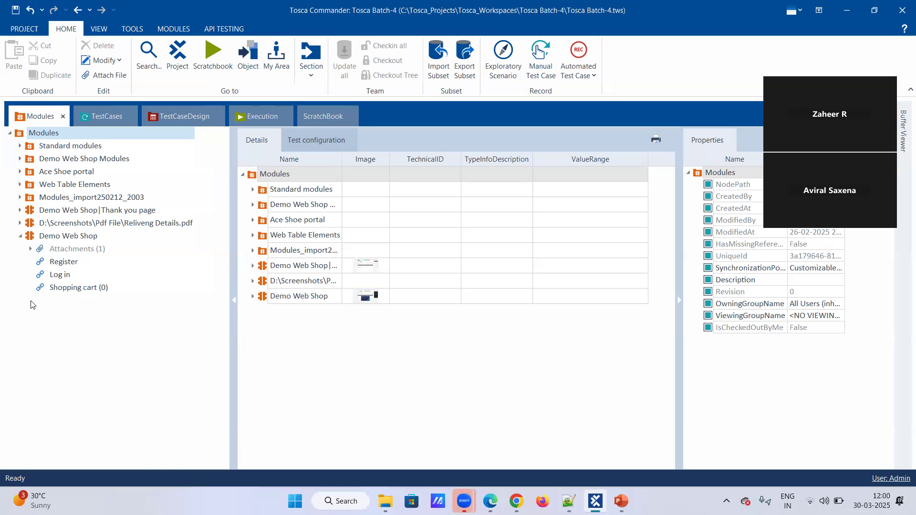
- Look through the TestCaseDesign, TestCases and Execution sections and return to Modules
{"action": "left_click", "coordinate": [101, 114]}
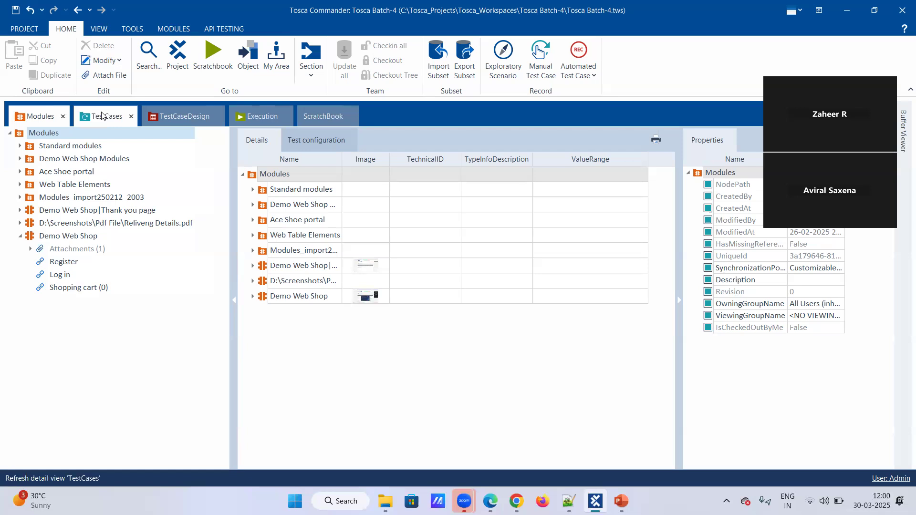
{"action": "left_click", "coordinate": [37, 119]}
{"action": "left_click", "coordinate": [152, 119]}
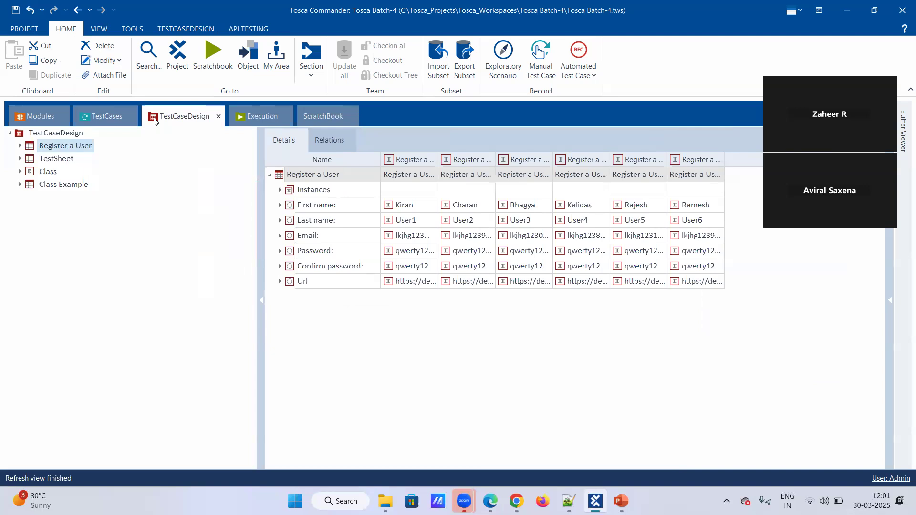
{"action": "left_click", "coordinate": [103, 121]}
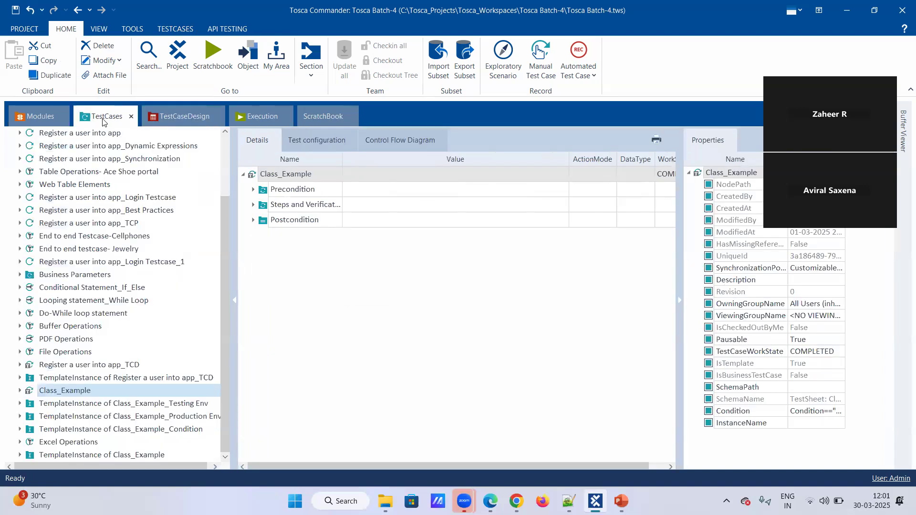
{"action": "left_click", "coordinate": [260, 122]}
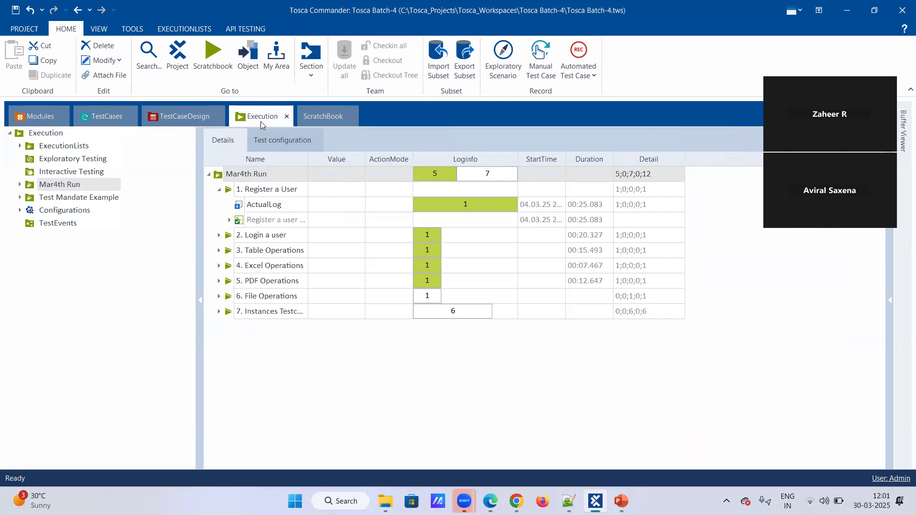
{"action": "left_click", "coordinate": [31, 118]}
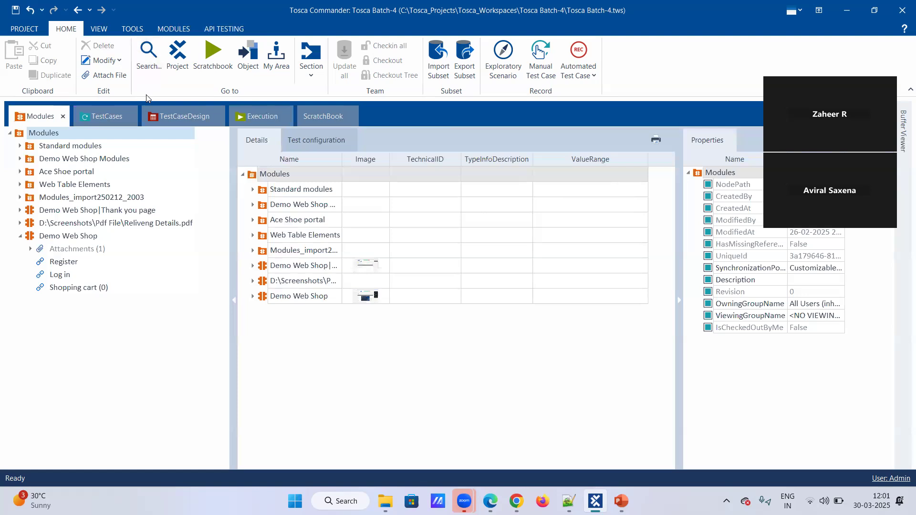
- Show the steps of End to end Testcase-Cellphones in the TestCases section and view the start of the test case list
{"action": "left_click", "coordinate": [114, 113]}
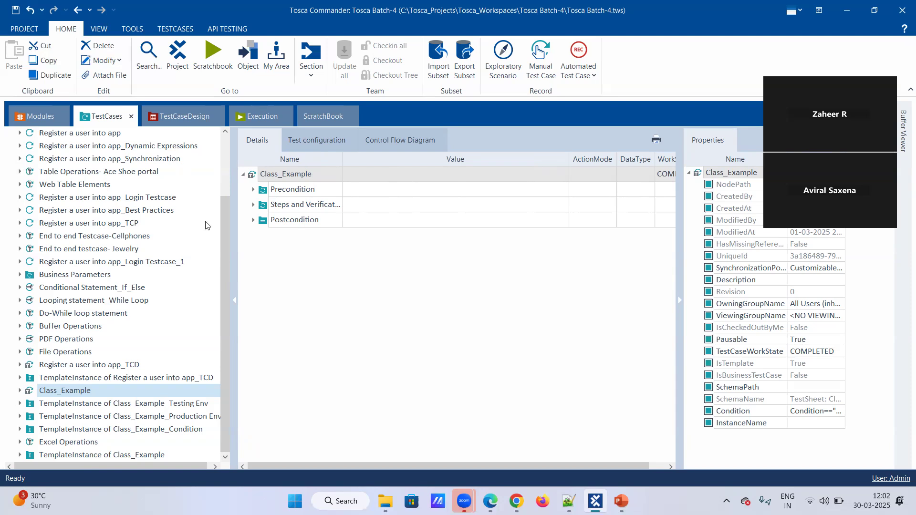
{"action": "left_click", "coordinate": [173, 243]}
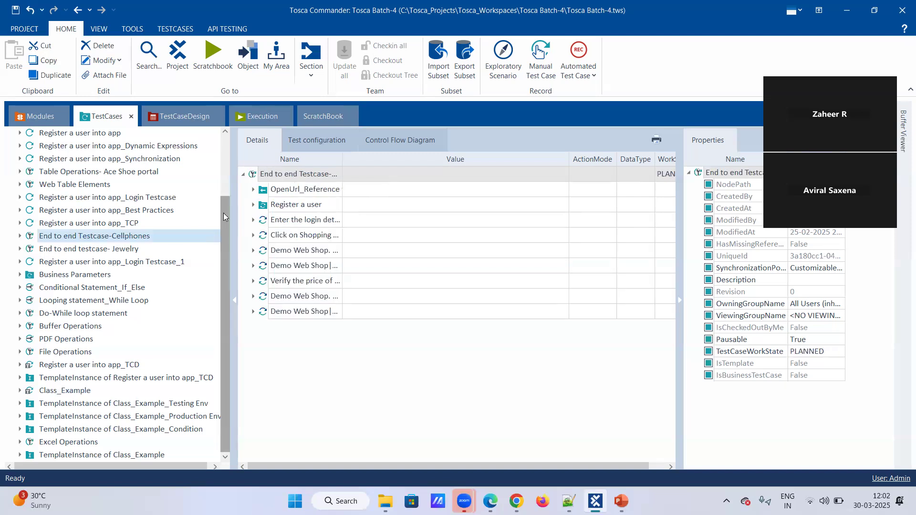
{"action": "left_click_drag", "start_coordinate": [223, 213], "coordinate": [224, 146]}
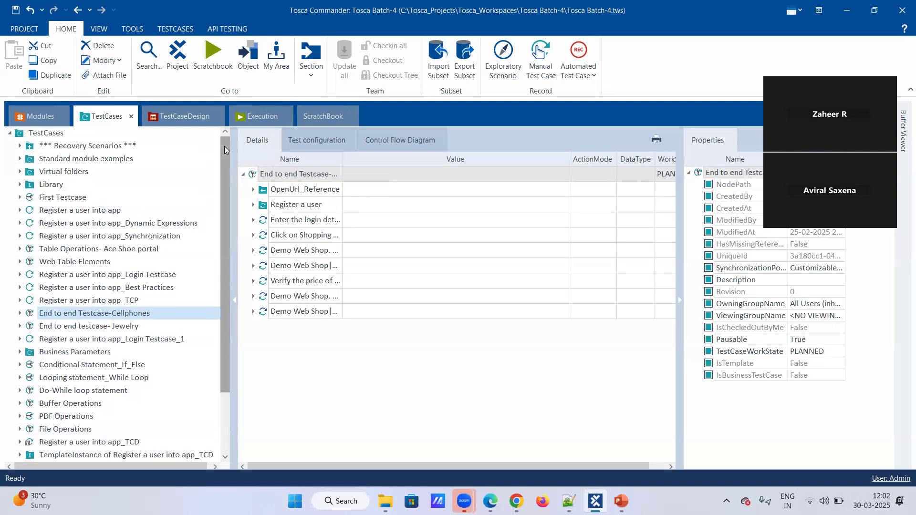